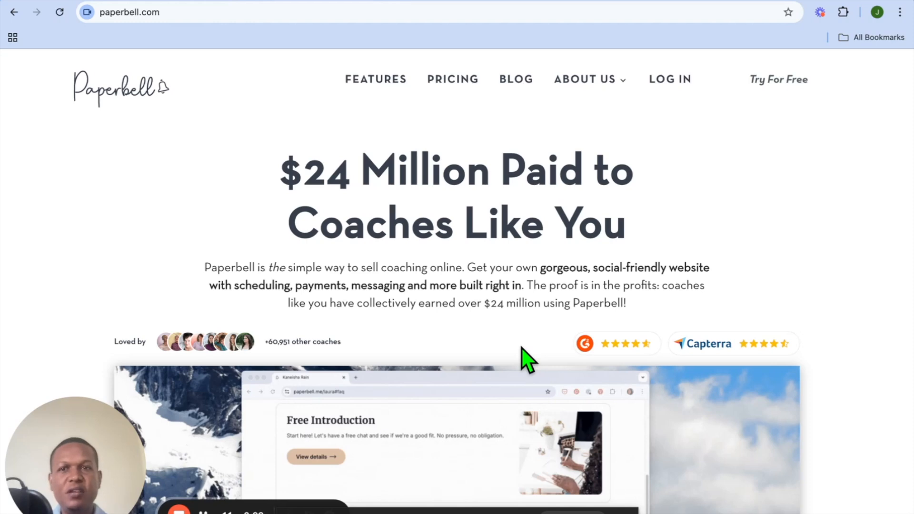
# Step: Complete the Paperbell account creation with the prefilled details and London time zone
pyautogui.scroll(-2, 457, 265)
pyautogui.scroll(-2, 450, 253)
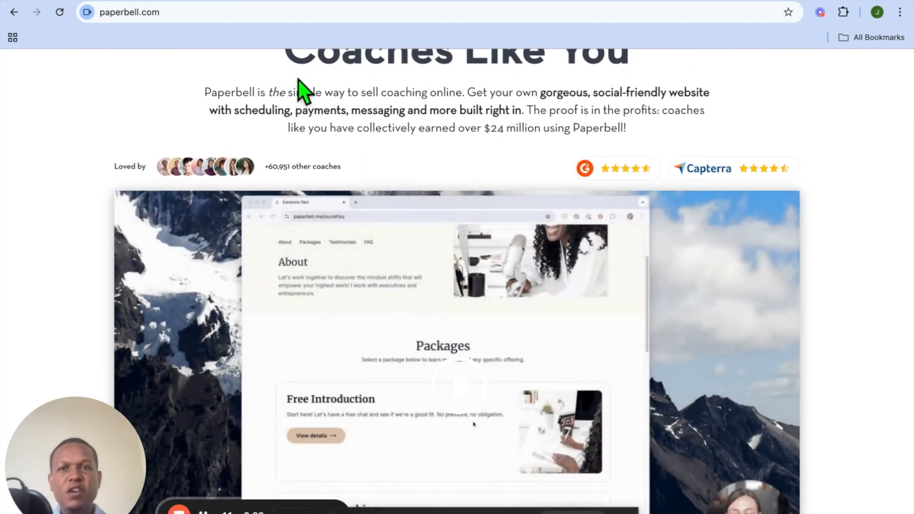
pyautogui.scroll(3, 307, 157)
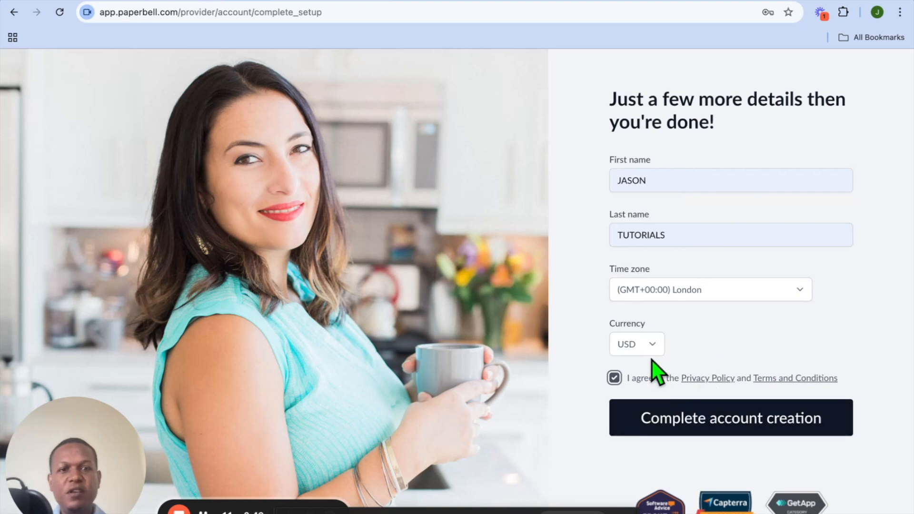
pyautogui.click(696, 423)
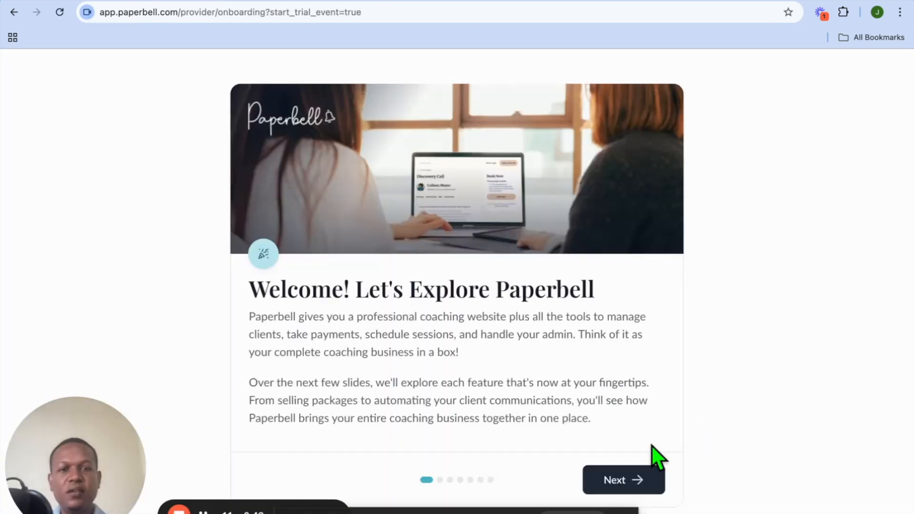
# Step: Step through the welcome onboarding slides to reach the Packages page
pyautogui.click(648, 480)
pyautogui.click(645, 504)
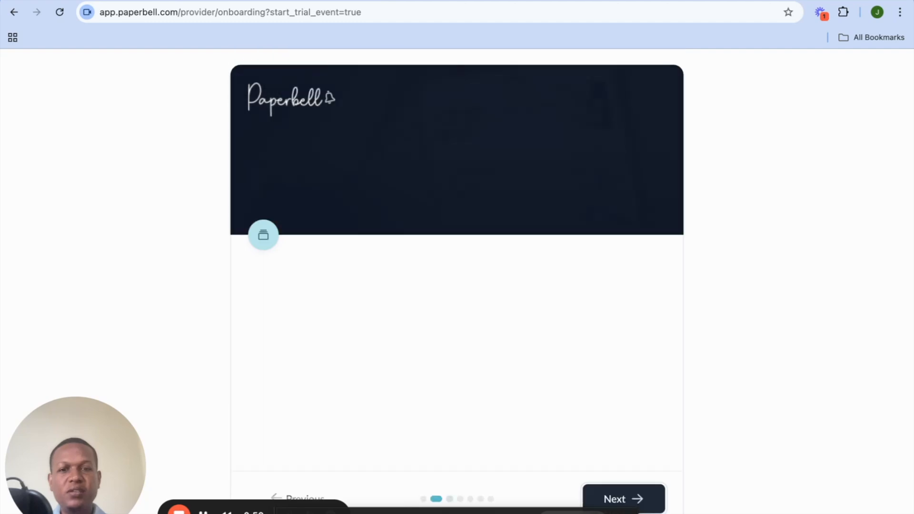
pyautogui.click(647, 505)
pyautogui.click(649, 507)
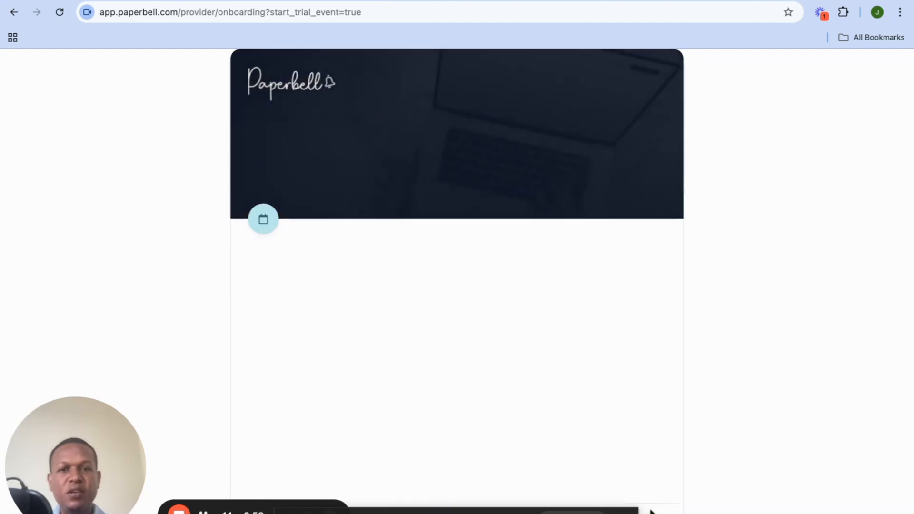
pyautogui.click(648, 509)
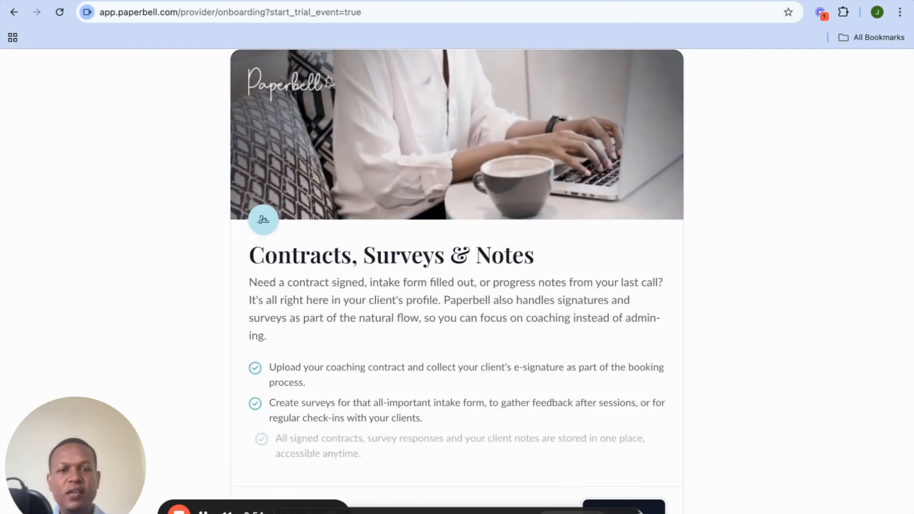
pyautogui.click(648, 508)
pyautogui.click(649, 508)
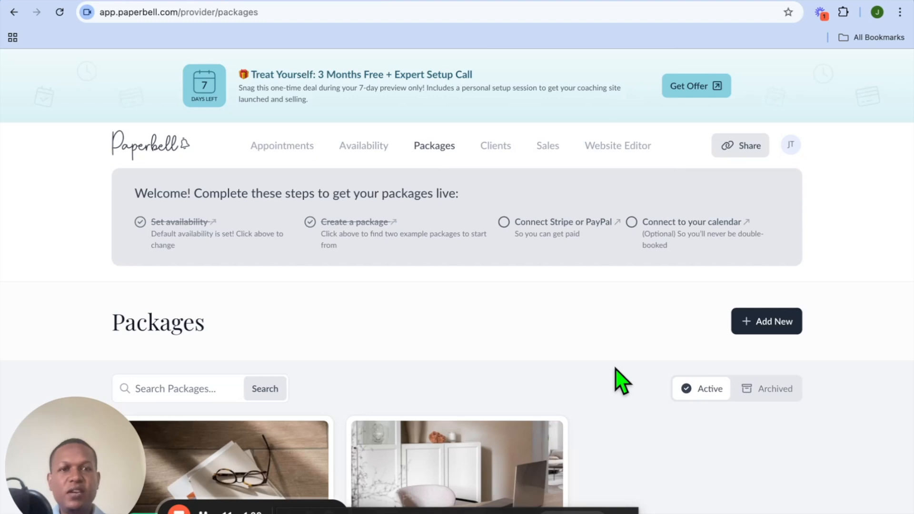
# Step: Open the Free Discovery Call package in its landing page editor
pyautogui.scroll(-4, 622, 381)
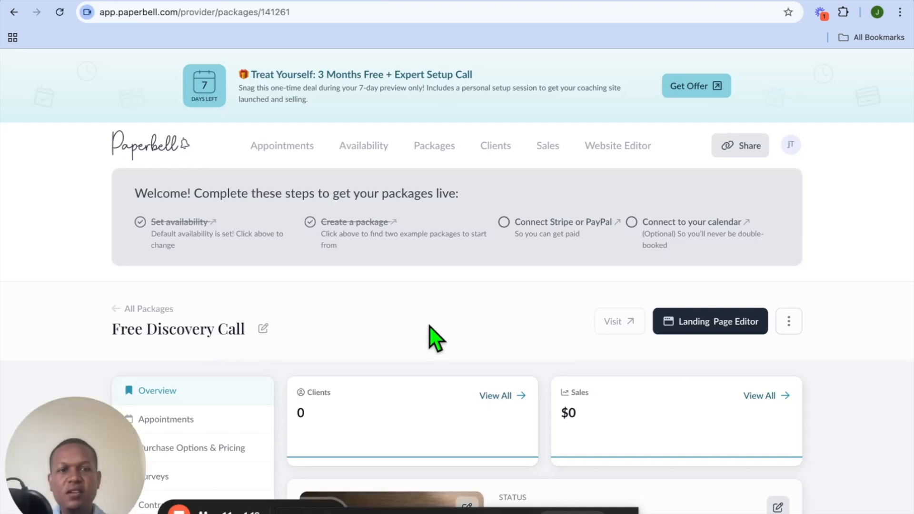
pyautogui.scroll(-5, 430, 326)
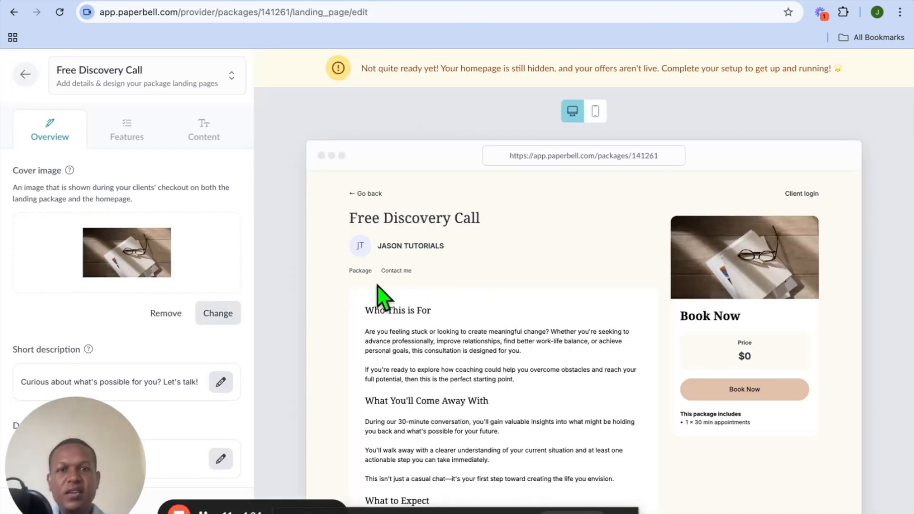
pyautogui.scroll(-1, 378, 286)
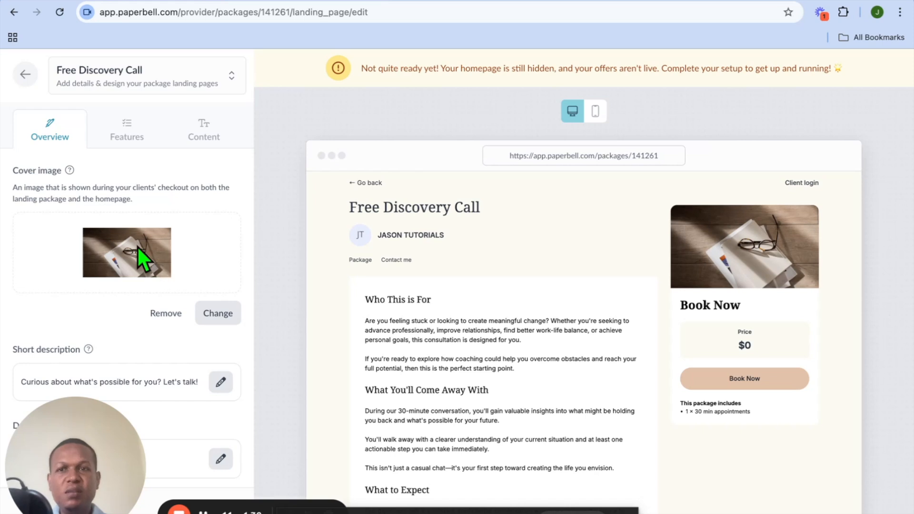
pyautogui.click(215, 314)
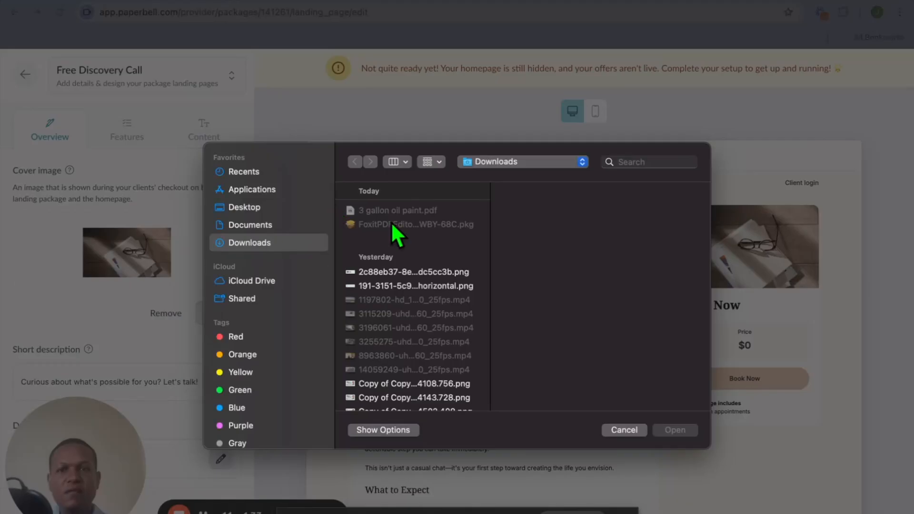
pyautogui.click(617, 431)
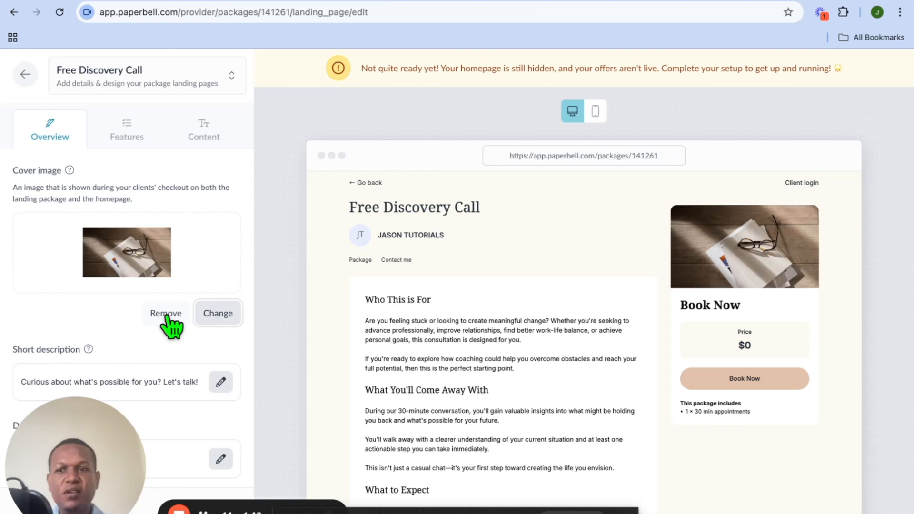
# Step: Edit the package-includes feature description to read 2 × 30 min appointments and save it
pyautogui.scroll(-1, 166, 324)
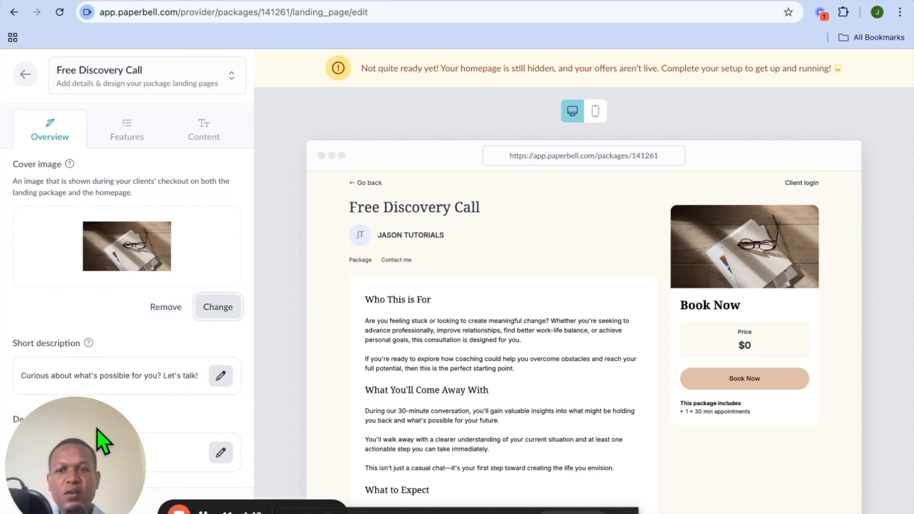
pyautogui.moveTo(88, 443); pyautogui.dragTo(116, 445)
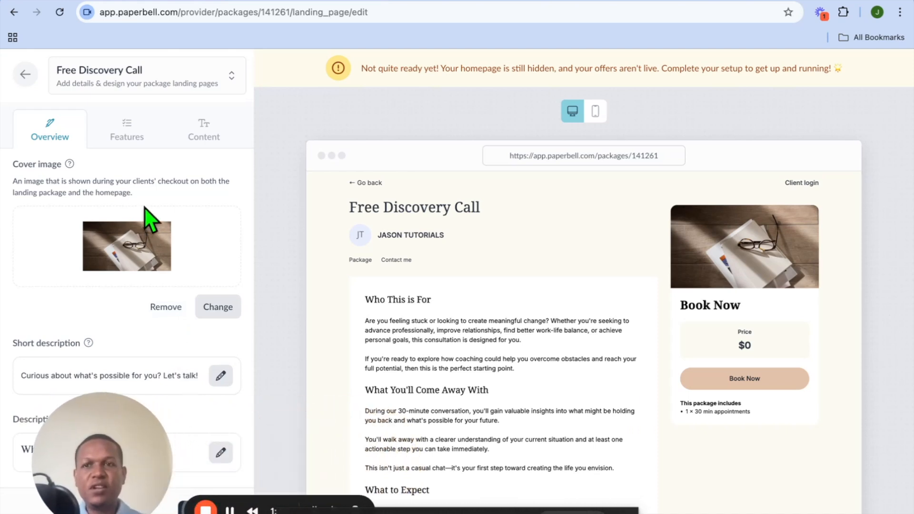
pyautogui.click(126, 136)
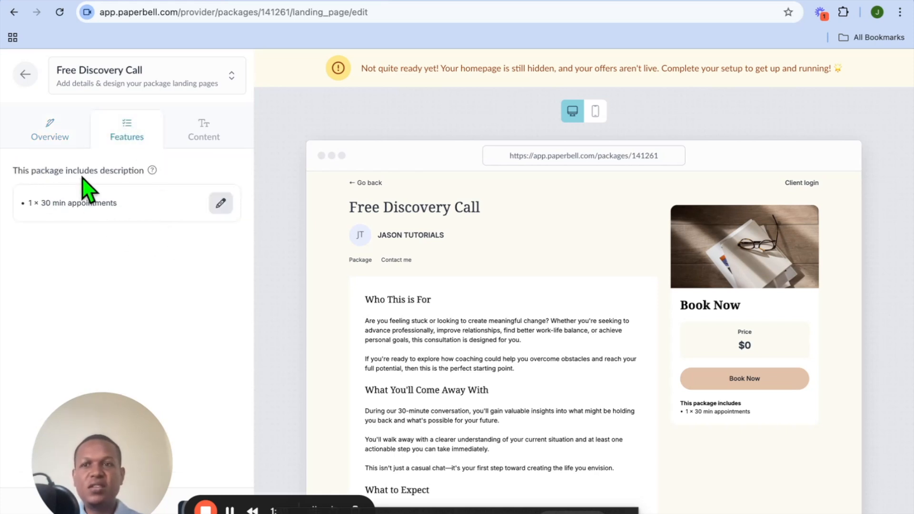
pyautogui.click(221, 204)
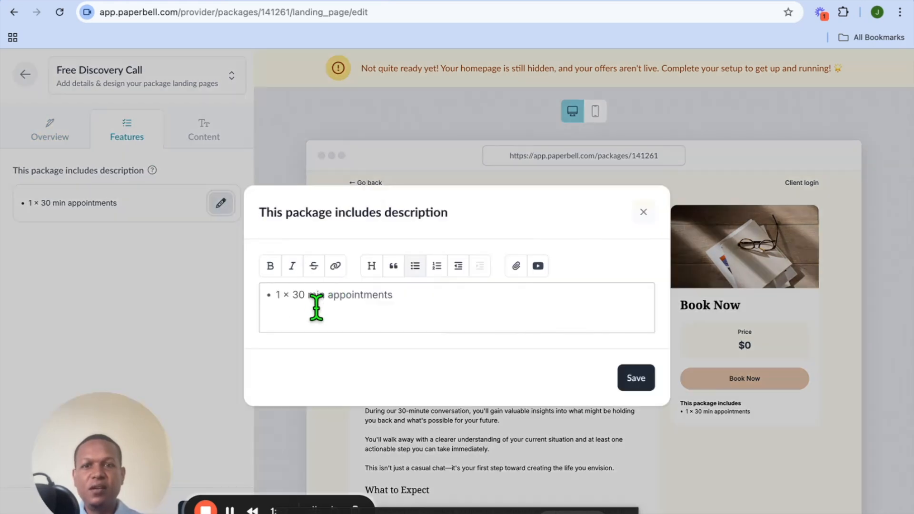
pyautogui.click(280, 295)
pyautogui.press('BackSpace')
pyautogui.press('BackSpace')
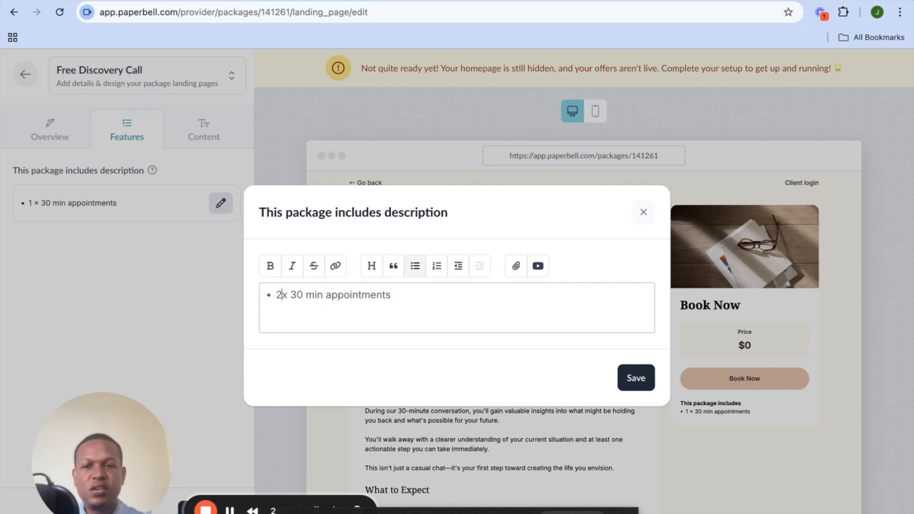
pyautogui.write('2')
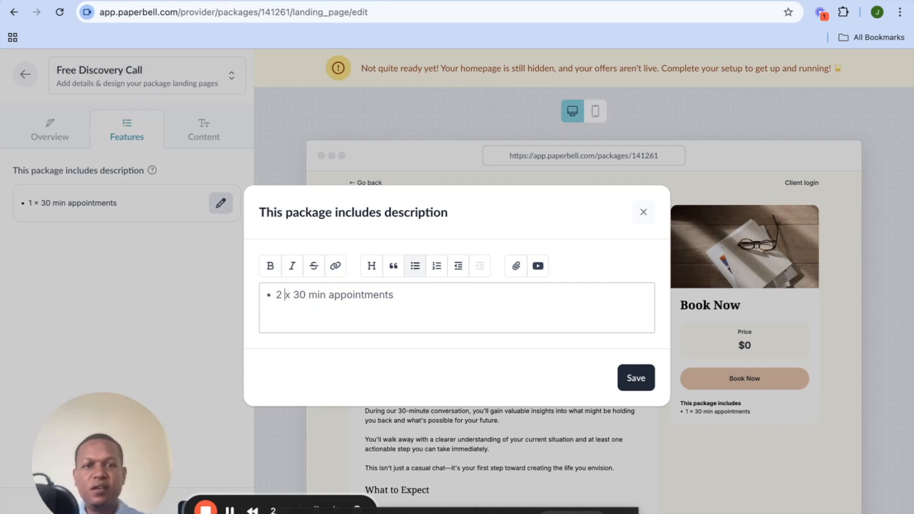
pyautogui.click(624, 391)
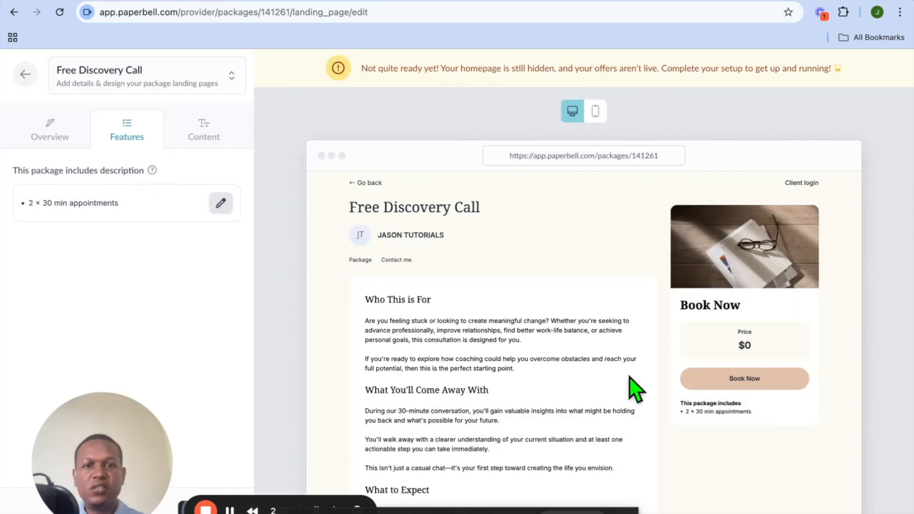
# Step: Look over the Content section's Testimonials and FAQs, then leave the landing page editor
pyautogui.click(205, 139)
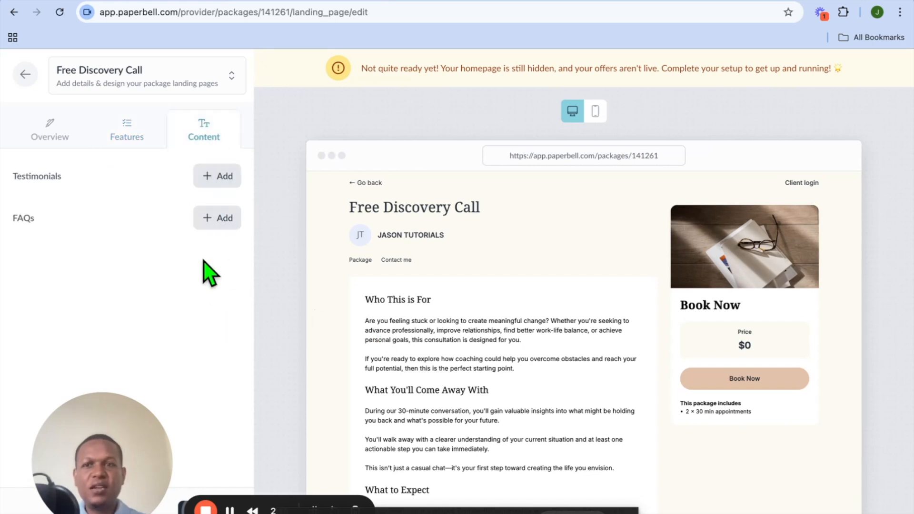
pyautogui.scroll(-2, 396, 339)
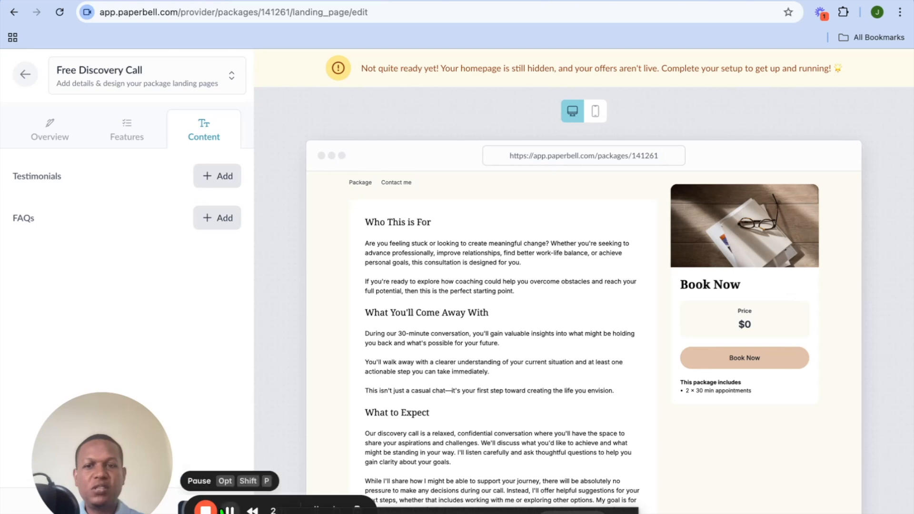
pyautogui.moveTo(95, 463); pyautogui.dragTo(211, 390)
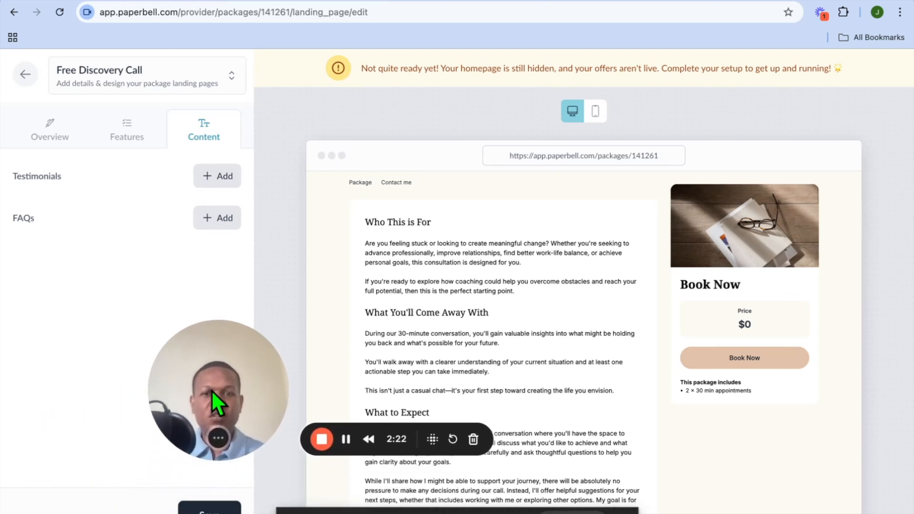
pyautogui.click(25, 76)
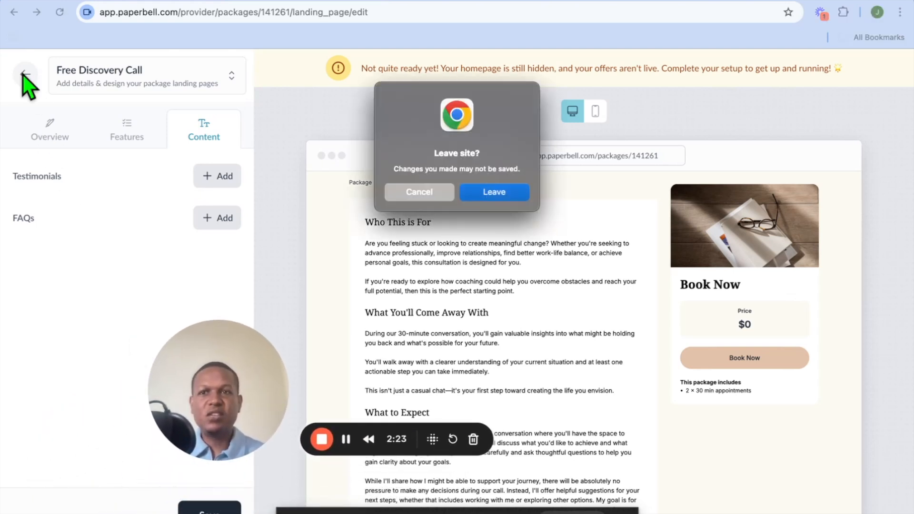
pyautogui.click(498, 193)
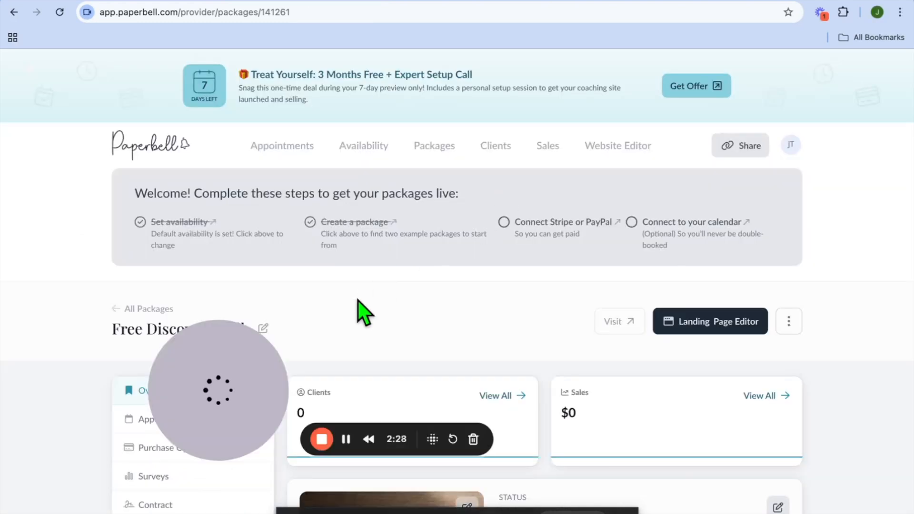
# Step: Start a new one-time package from All Packages and name it consultation
pyautogui.click(116, 309)
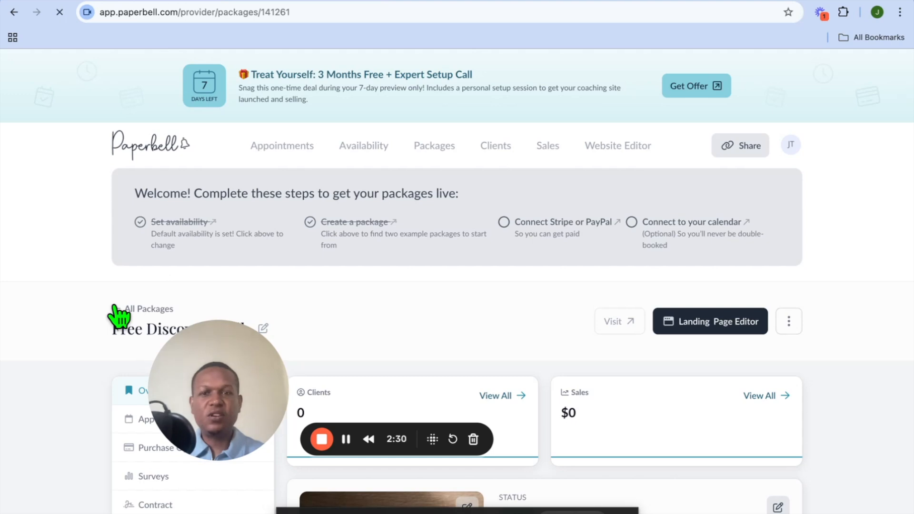
pyautogui.scroll(-5, 320, 281)
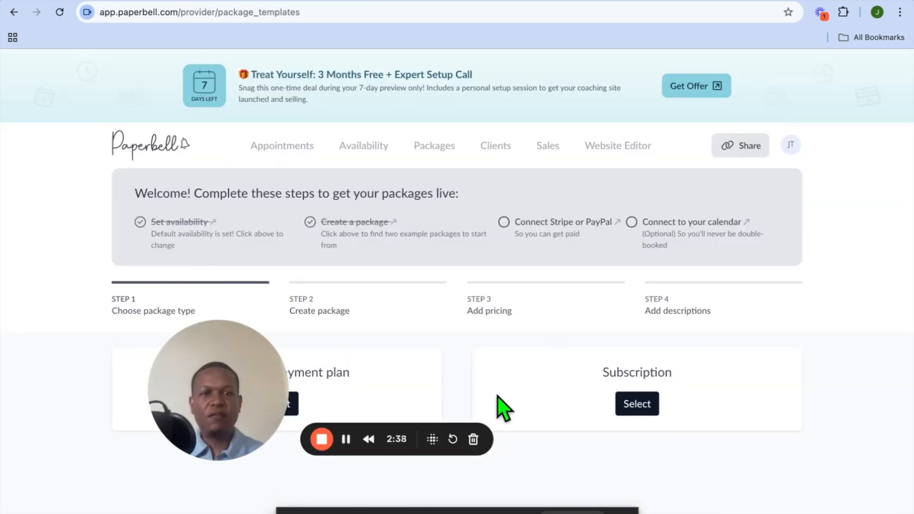
pyautogui.moveTo(236, 384); pyautogui.dragTo(94, 434)
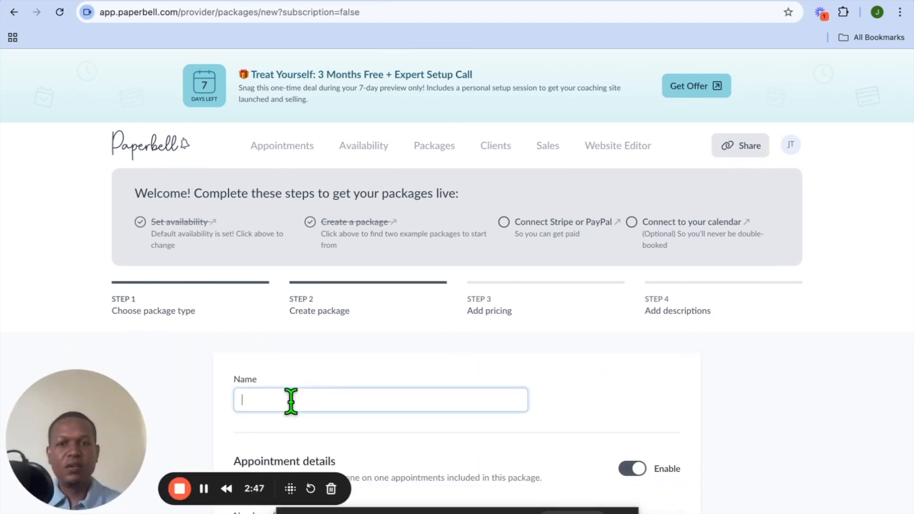
pyautogui.scroll(-2, 291, 402)
pyautogui.scroll(-2, 291, 402)
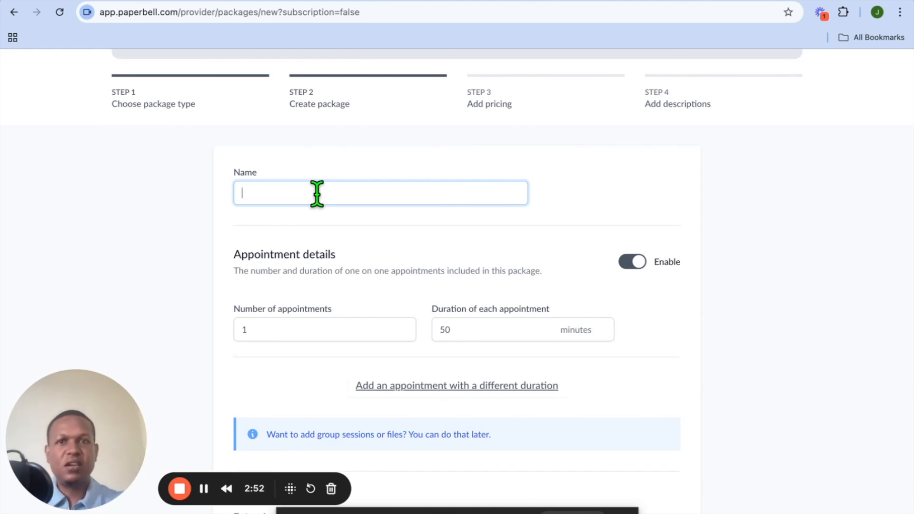
pyautogui.write('nsultation')
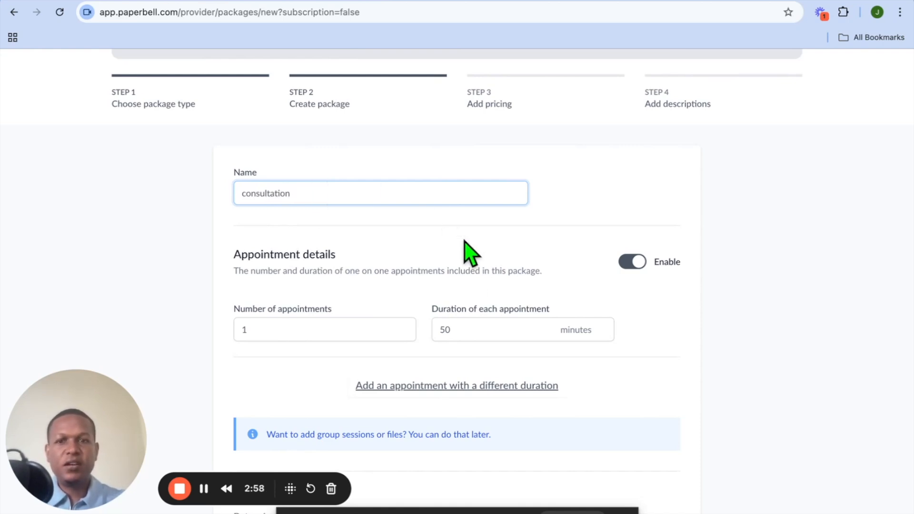
# Step: Set the number of appointments to 3 and each appointment's duration to 25 minutes
pyautogui.click(265, 333)
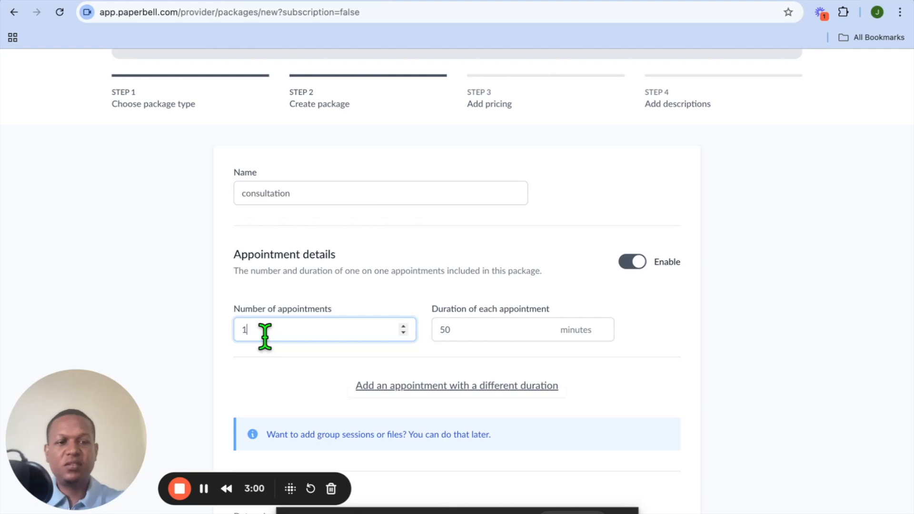
pyautogui.write('3')
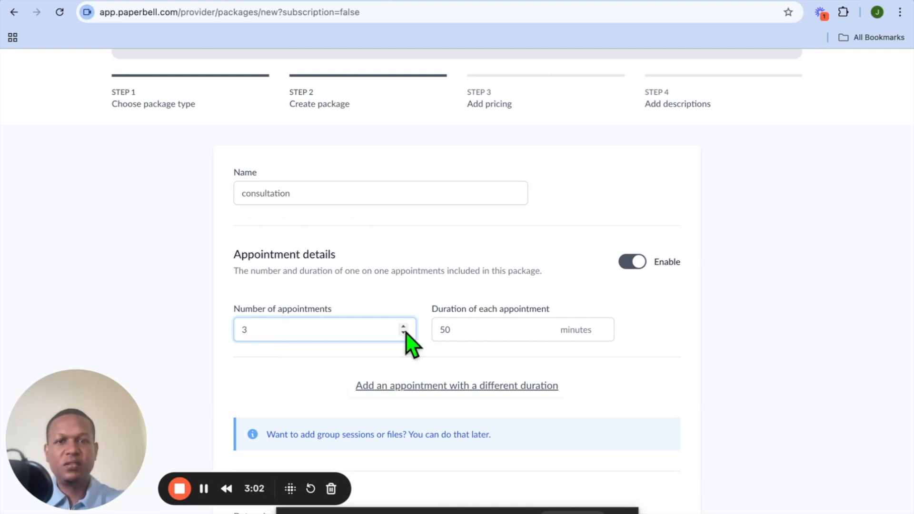
pyautogui.click(462, 337)
pyautogui.moveTo(458, 338); pyautogui.dragTo(437, 332)
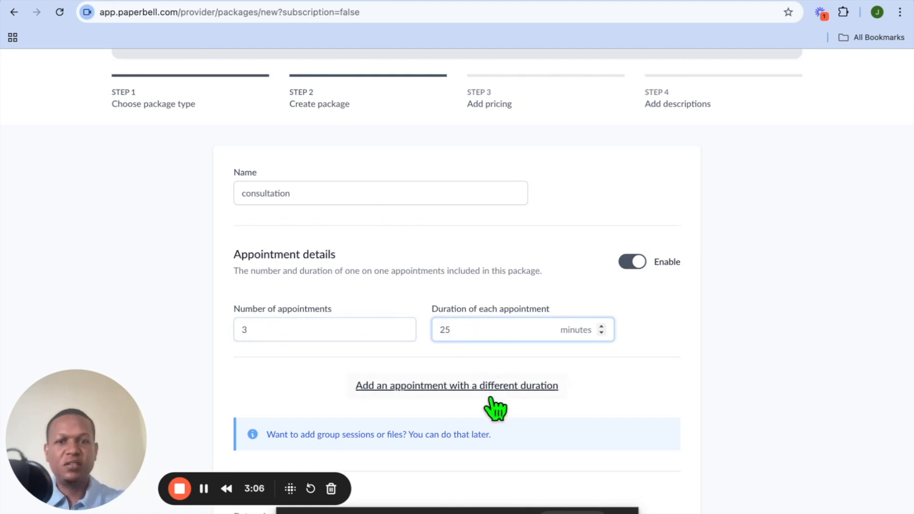
# Step: Review the checkout flow, thank-you page and status options for the new package
pyautogui.scroll(-7, 443, 426)
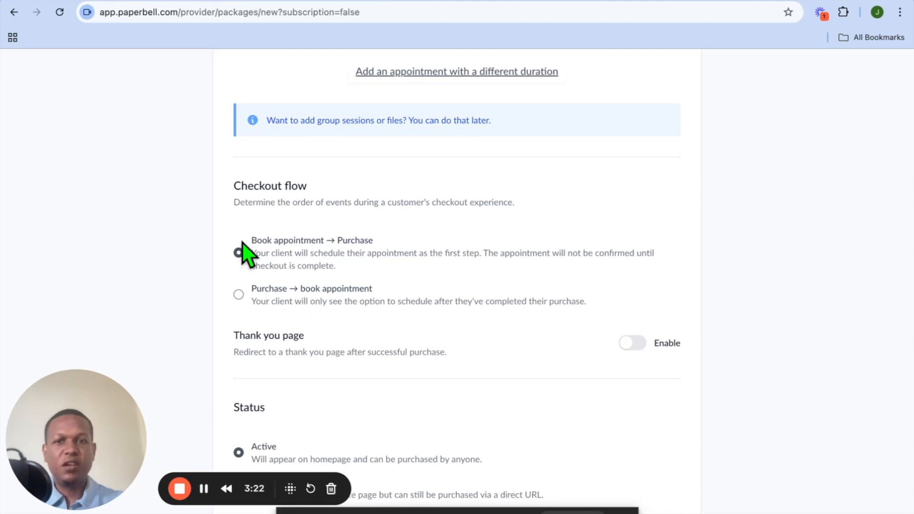
pyautogui.scroll(-5, 263, 341)
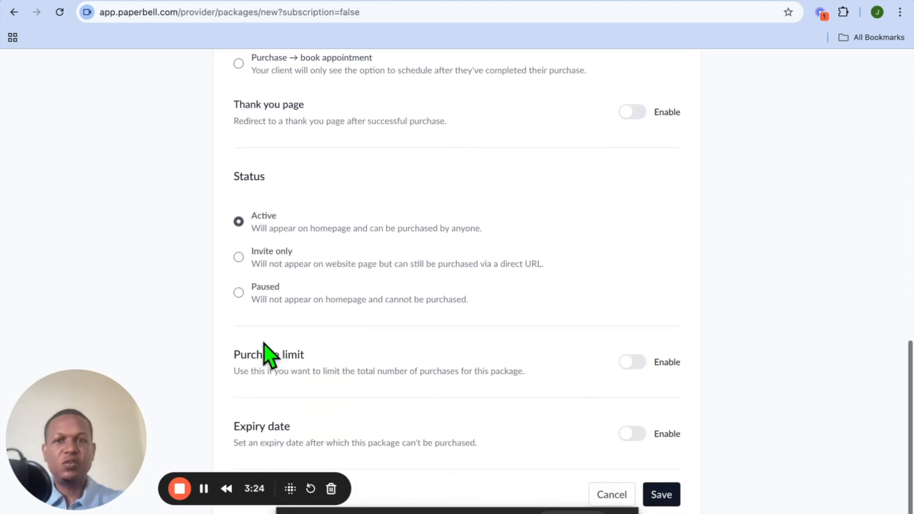
pyautogui.scroll(2, 263, 340)
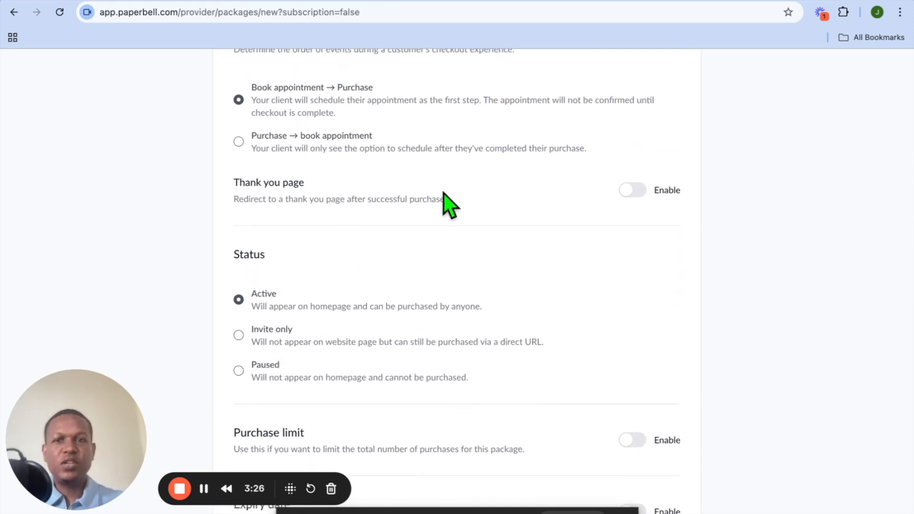
pyautogui.click(633, 191)
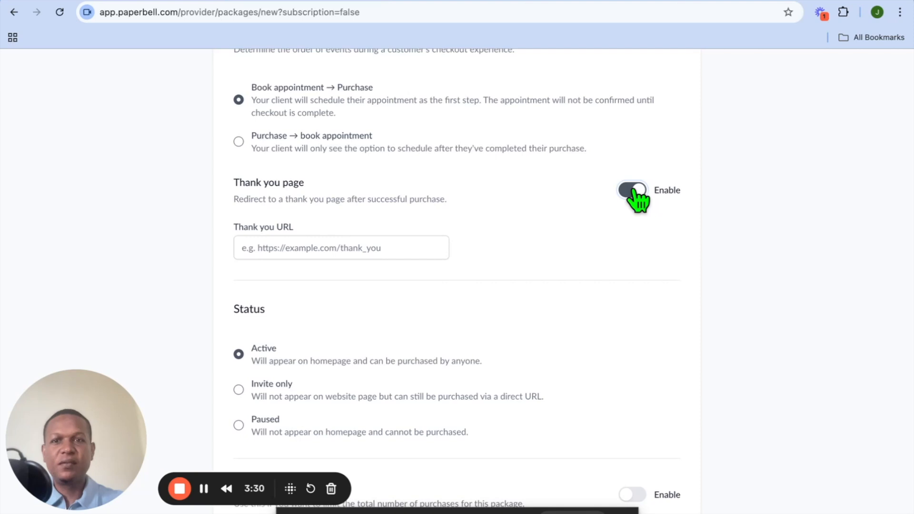
pyautogui.click(397, 243)
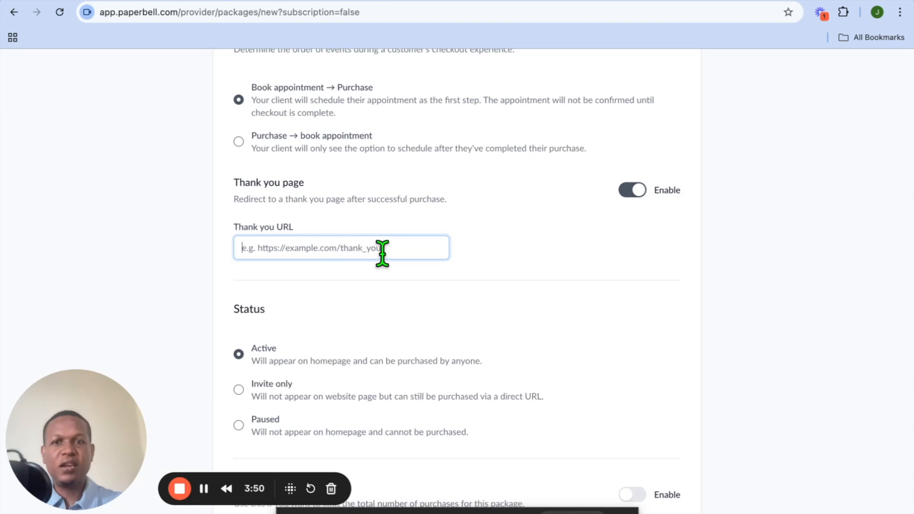
pyautogui.click(634, 189)
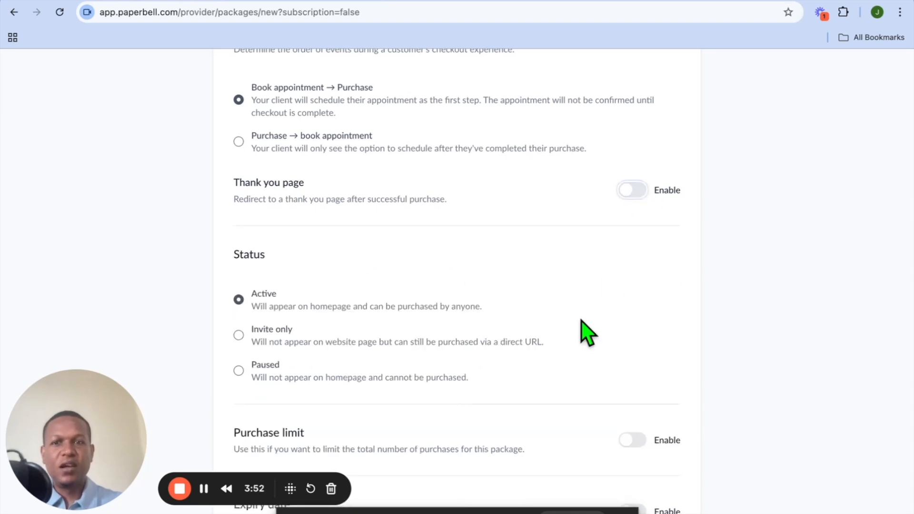
# Step: Continue to pricing and set a one-time payment price of 100 USD for the consultation package, then save
pyautogui.scroll(-3, 585, 330)
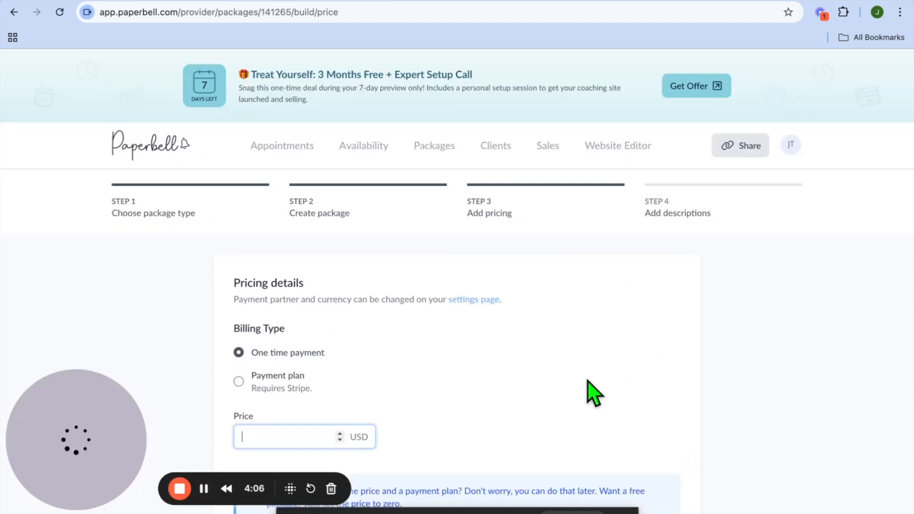
pyautogui.scroll(-2, 431, 401)
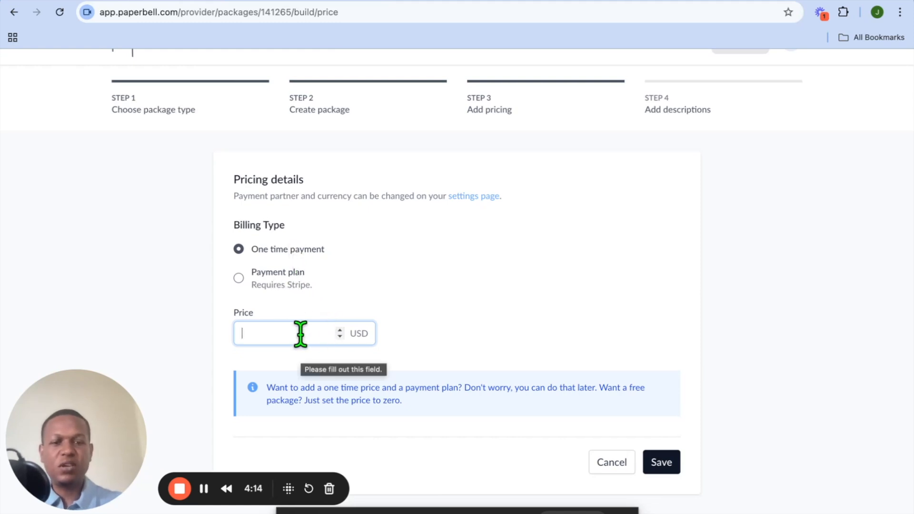
pyautogui.write('100')
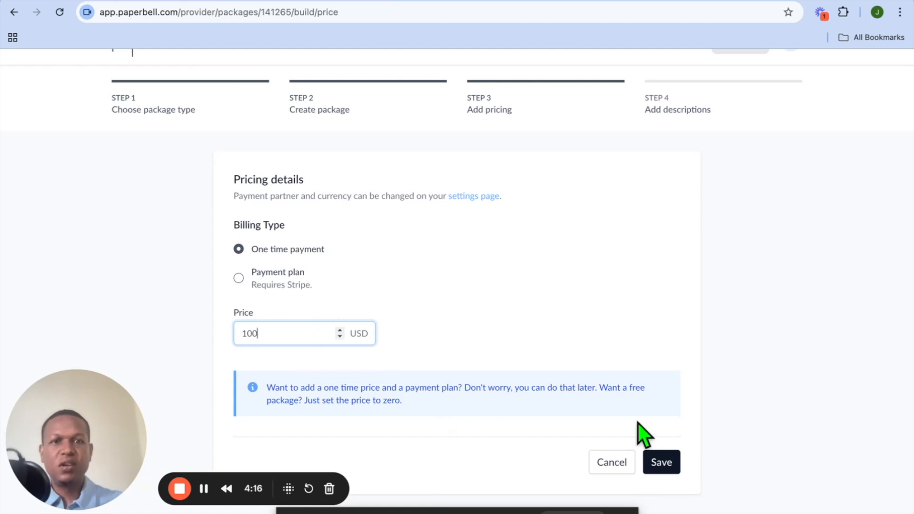
pyautogui.click(662, 465)
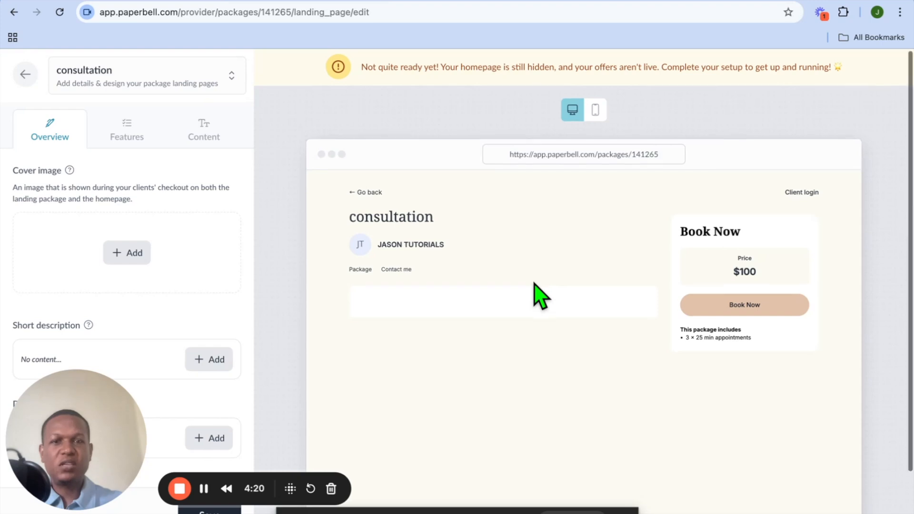
# Step: Add a cover image from the Downloads folder to the consultation package's landing page
pyautogui.scroll(-3, 540, 295)
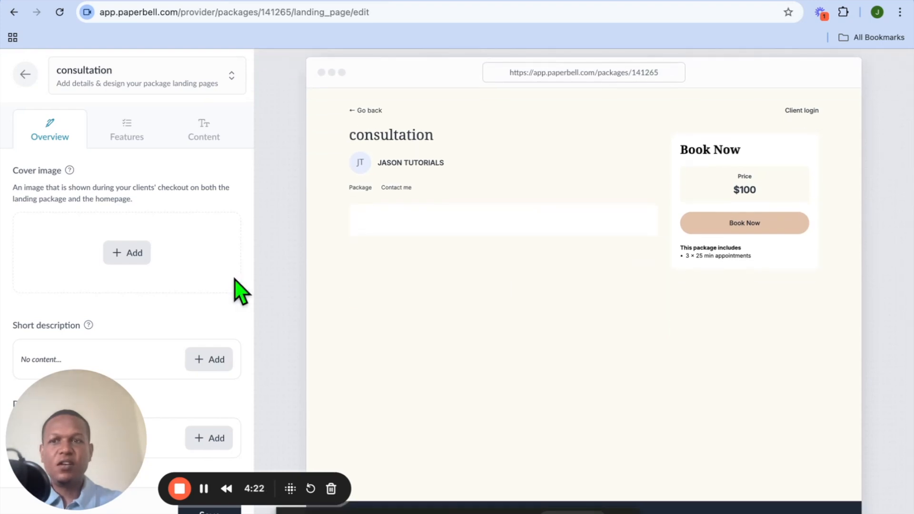
pyautogui.click(139, 260)
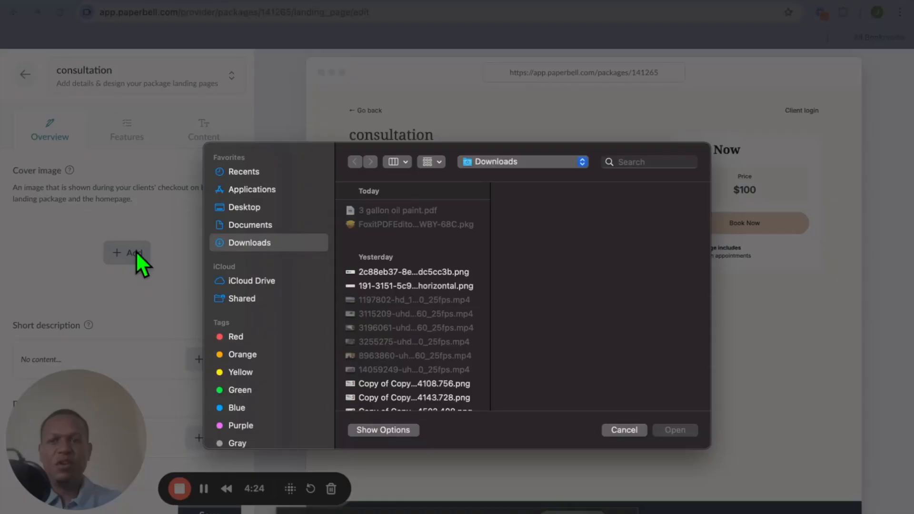
pyautogui.click(425, 387)
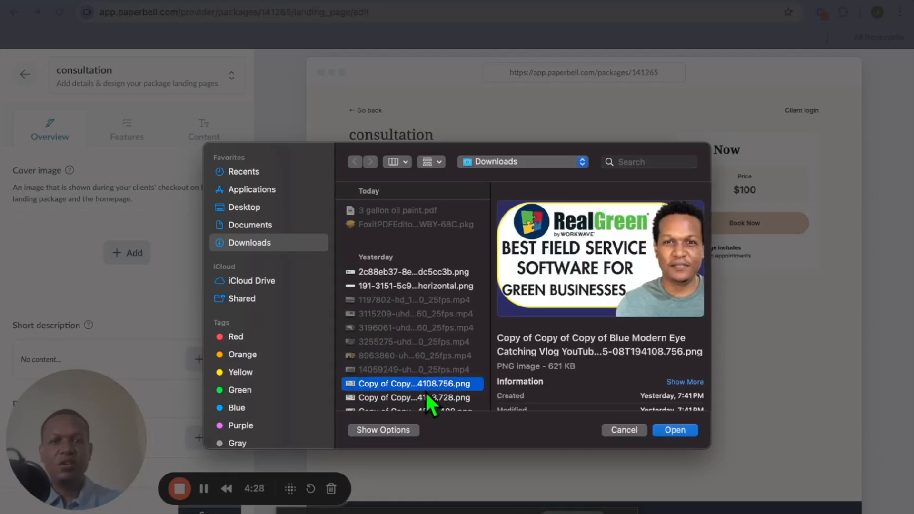
pyautogui.click(677, 431)
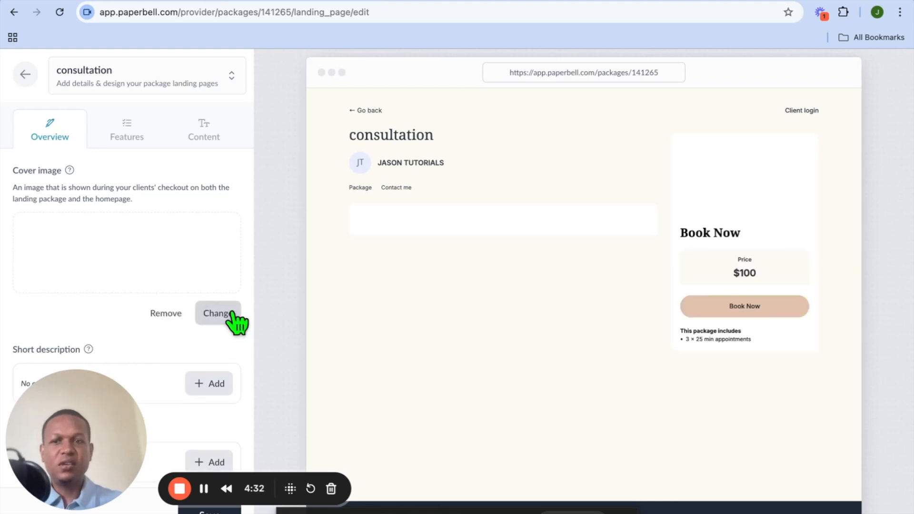
# Step: Open the package-includes description in Features and close it without editing
pyautogui.scroll(-1, 191, 328)
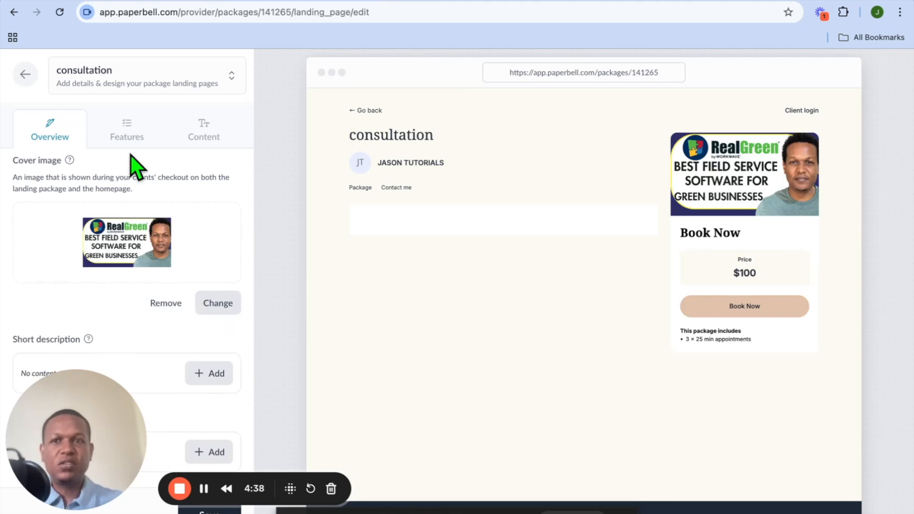
pyautogui.click(127, 135)
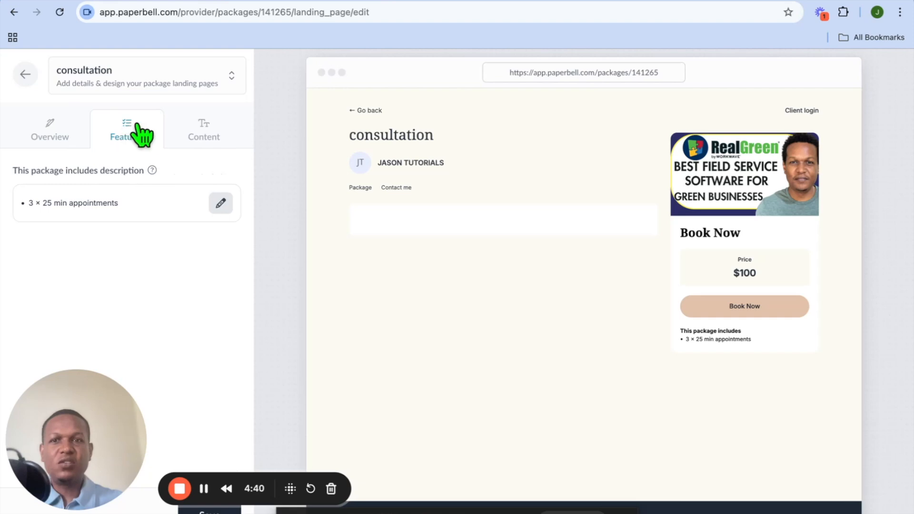
pyautogui.click(221, 205)
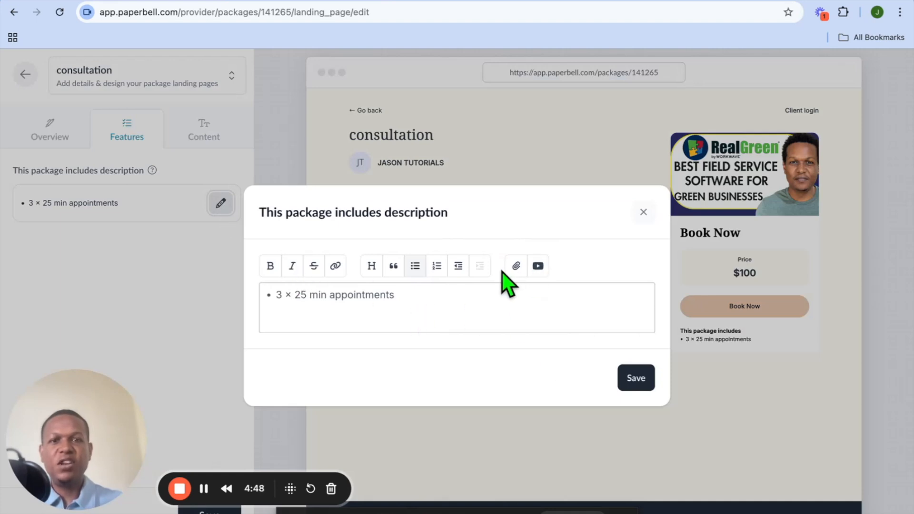
pyautogui.click(644, 211)
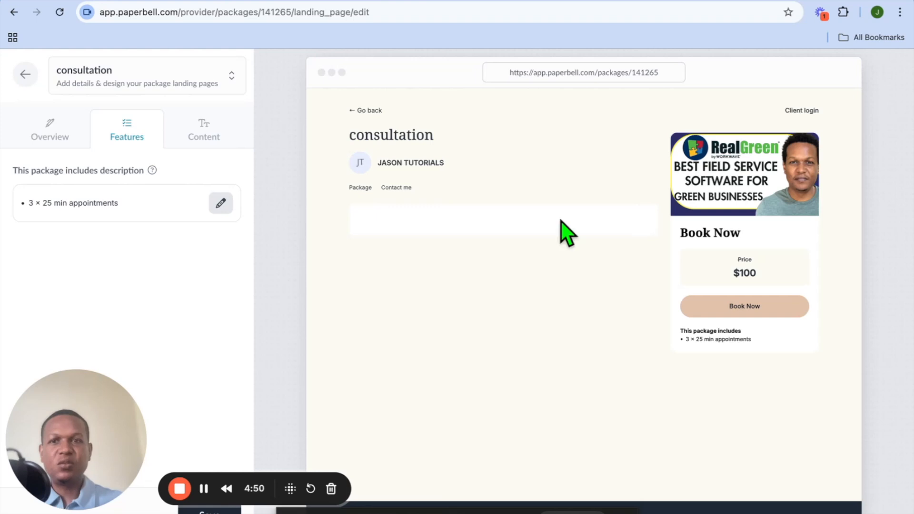
# Step: Save the landing page changes and preview the live package page before returning to the editor
pyautogui.click(211, 138)
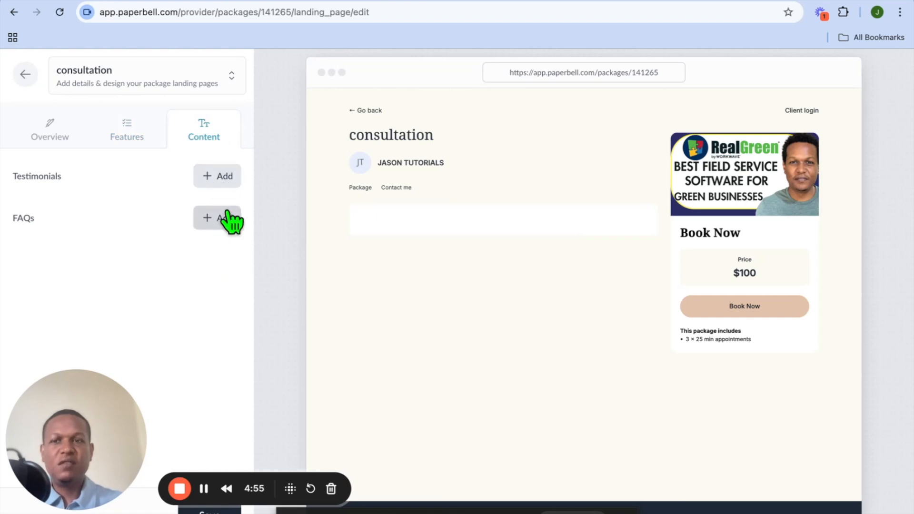
pyautogui.click(224, 508)
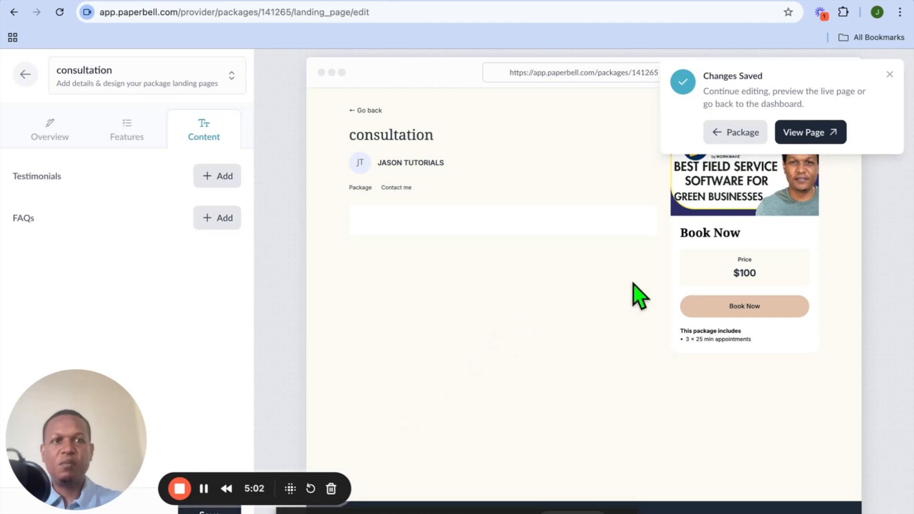
pyautogui.click(813, 136)
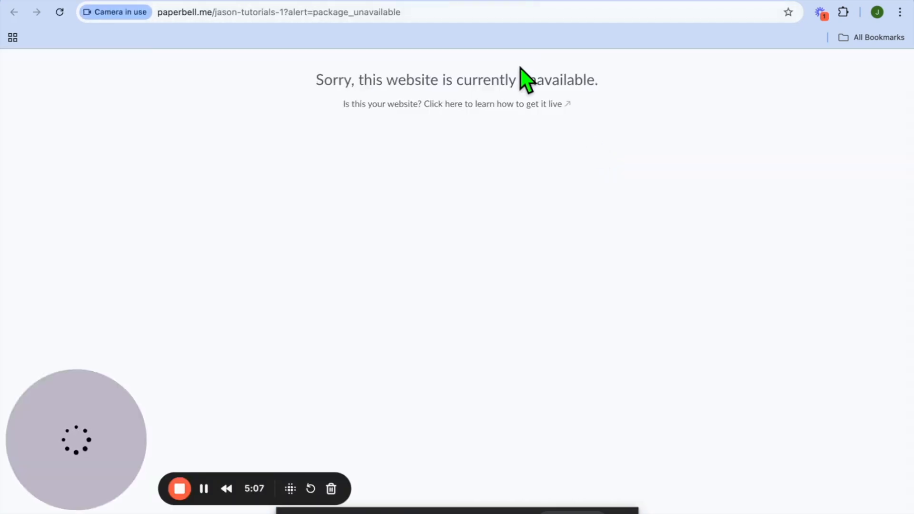
pyautogui.click(527, 2)
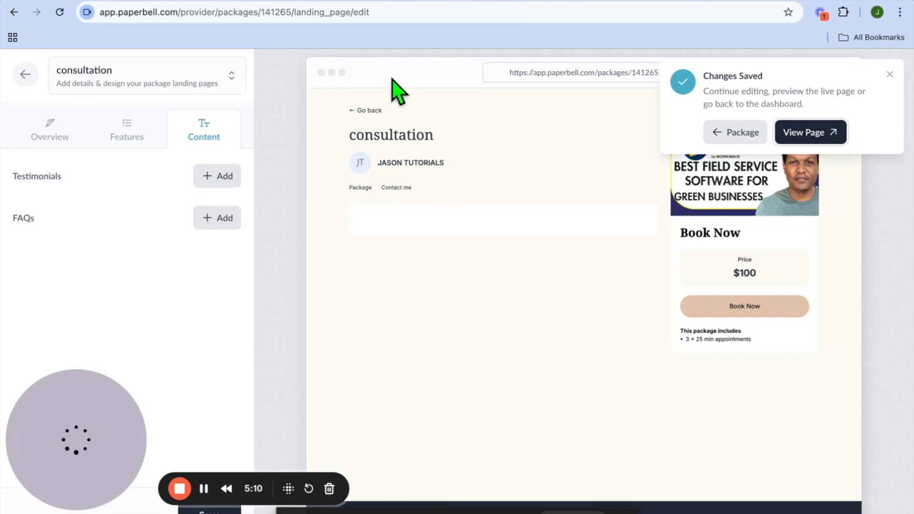
# Step: Exit the landing page editor back to the consultation package overview
pyautogui.click(24, 76)
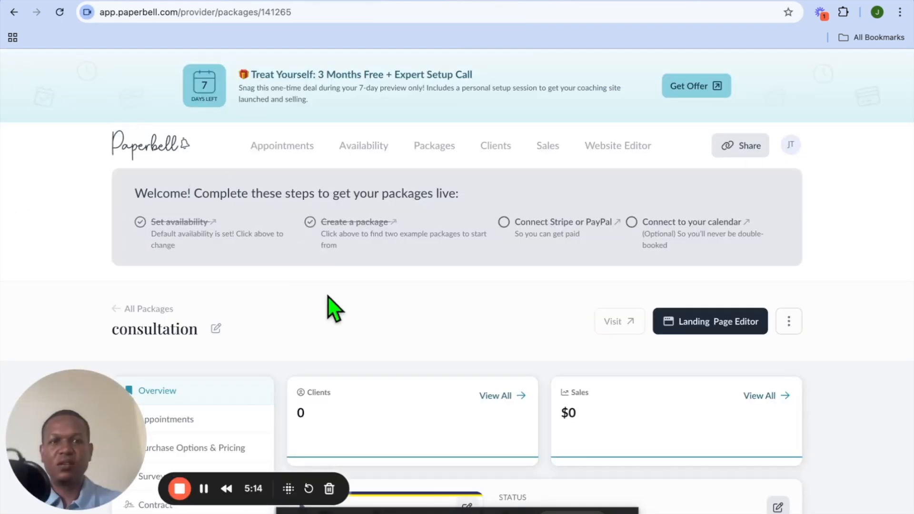
pyautogui.scroll(-3, 676, 364)
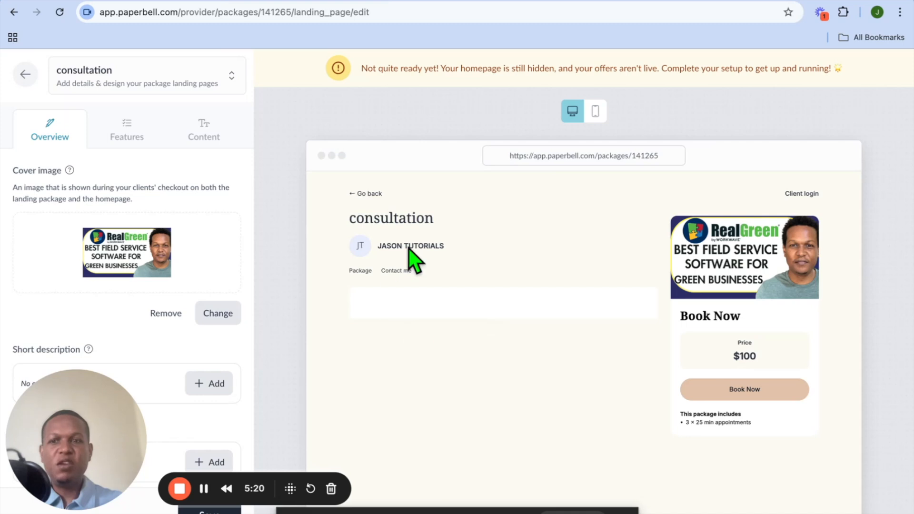
pyautogui.scroll(-3, 429, 319)
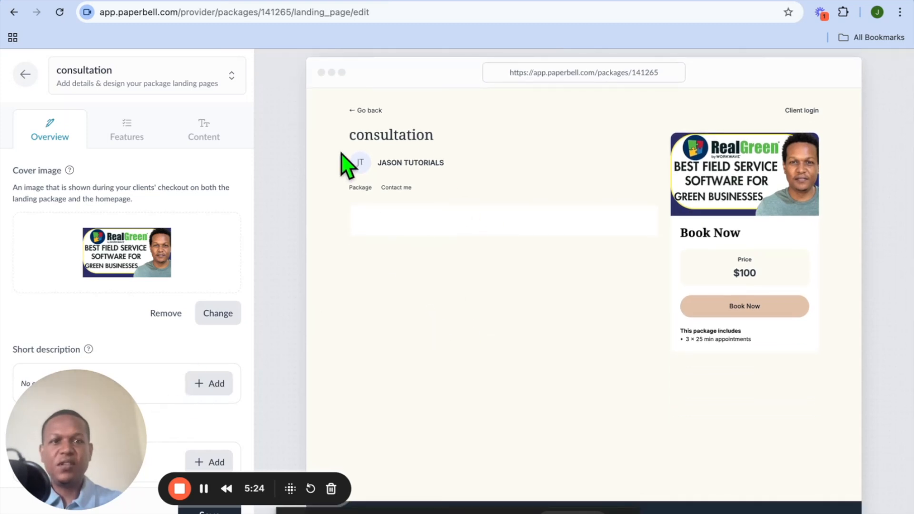
pyautogui.click(24, 74)
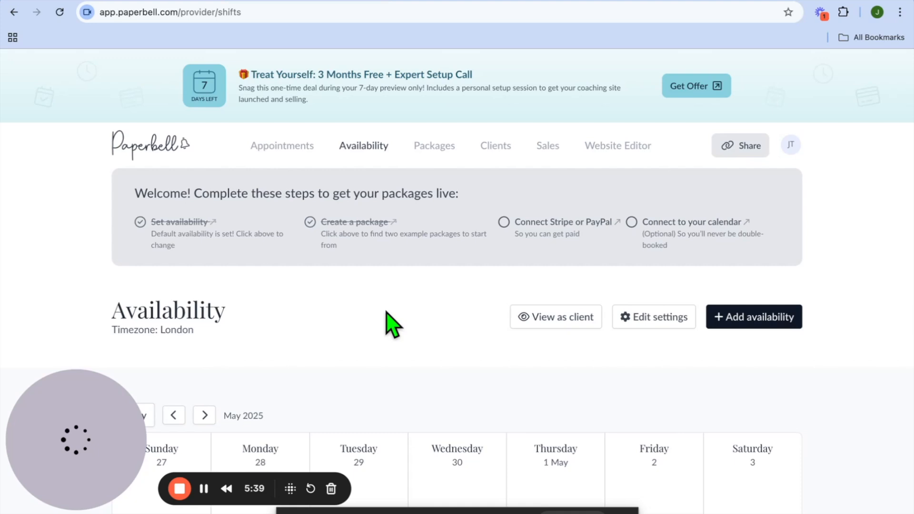
# Step: Open the Availability calendar and view the calendar integration options
pyautogui.scroll(-5, 393, 325)
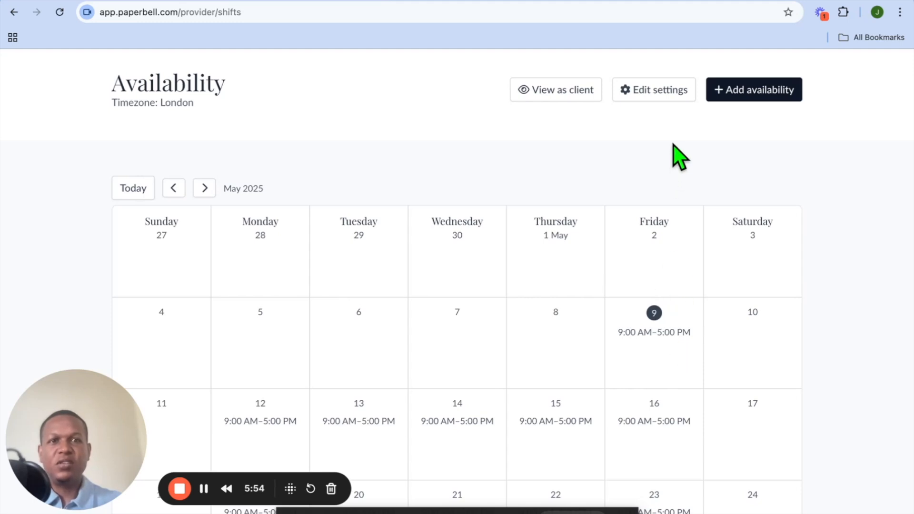
pyautogui.click(666, 94)
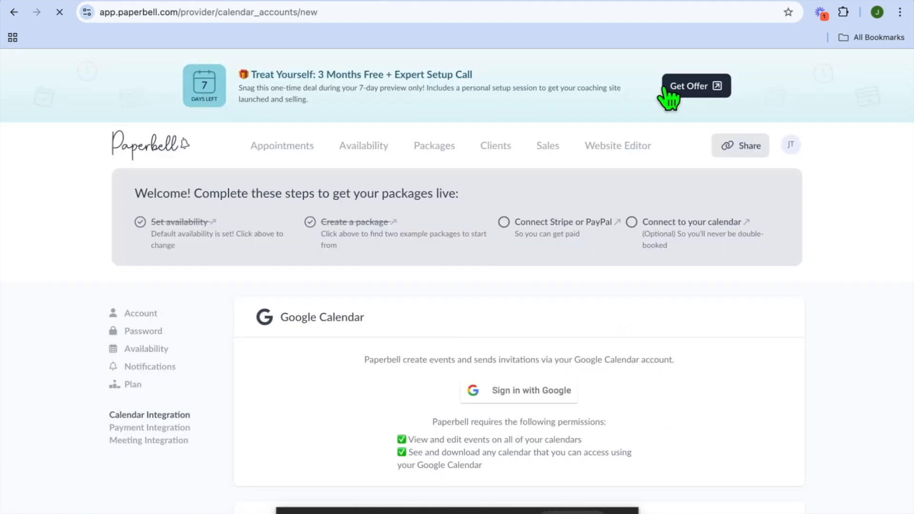
pyautogui.scroll(-5, 476, 300)
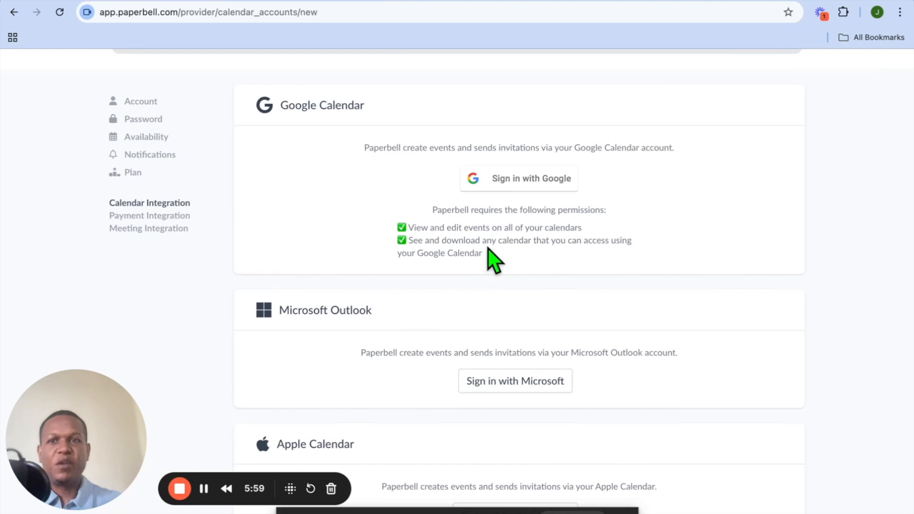
# Step: Review the availability settings: start time increments, appointment gap, minimum notice, future limit and appointment expiration
pyautogui.click(498, 190)
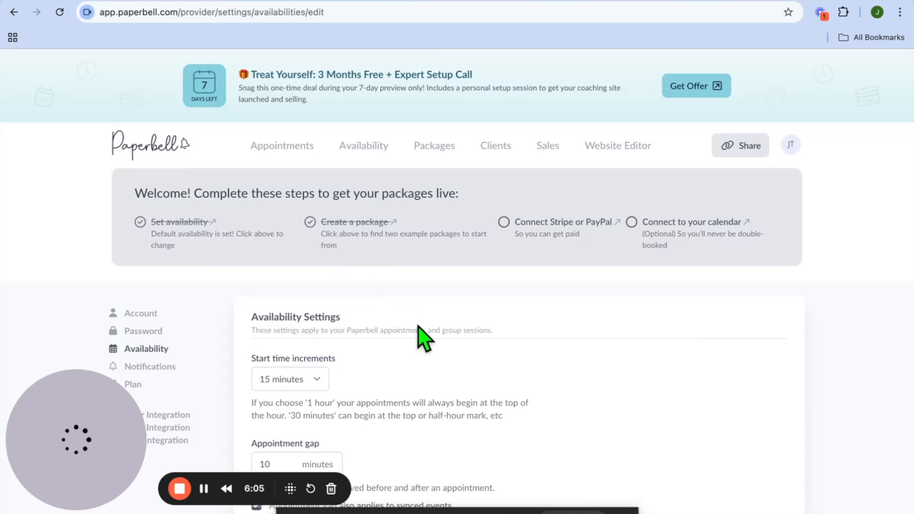
pyautogui.scroll(-2, 423, 336)
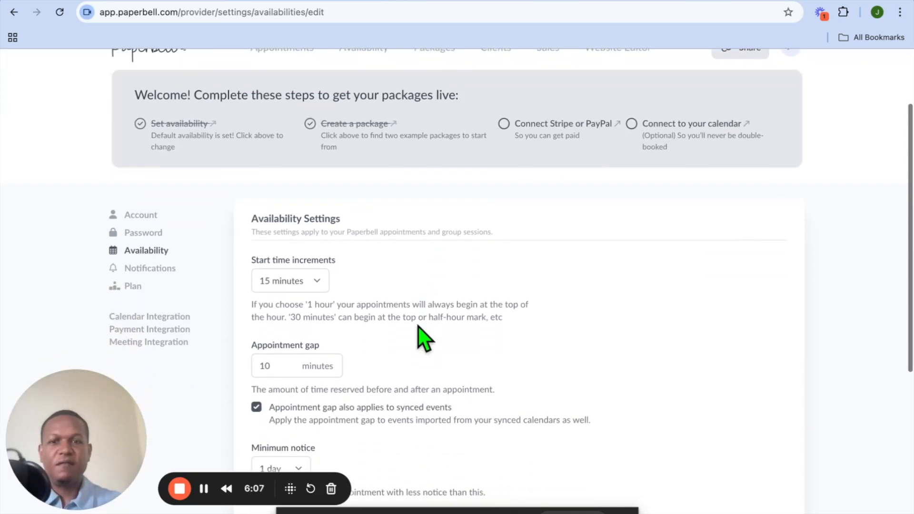
pyautogui.scroll(-1, 331, 306)
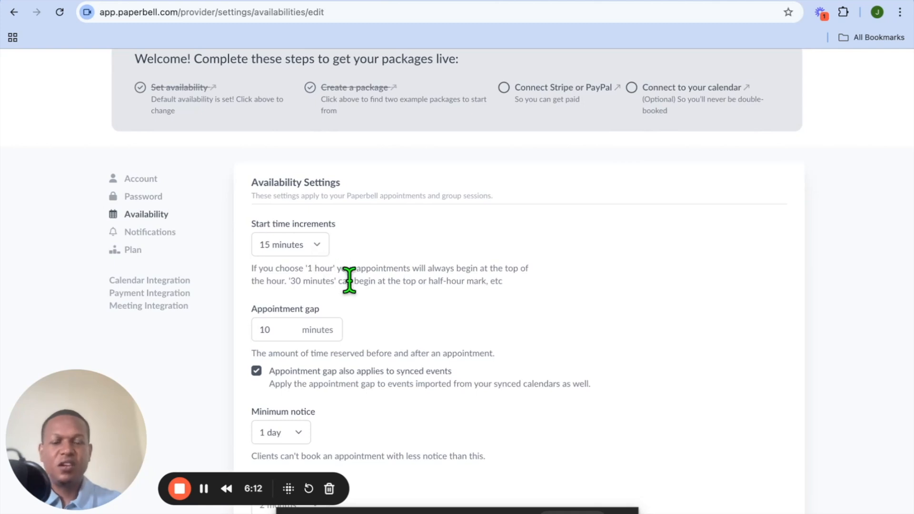
pyautogui.scroll(-1, 366, 334)
pyautogui.scroll(-2, 365, 331)
pyautogui.scroll(-4, 373, 347)
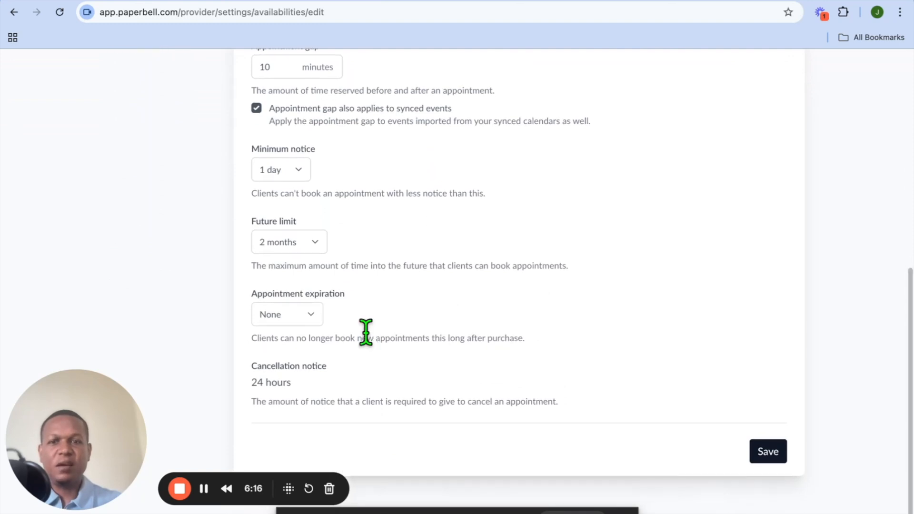
pyautogui.scroll(6, 365, 333)
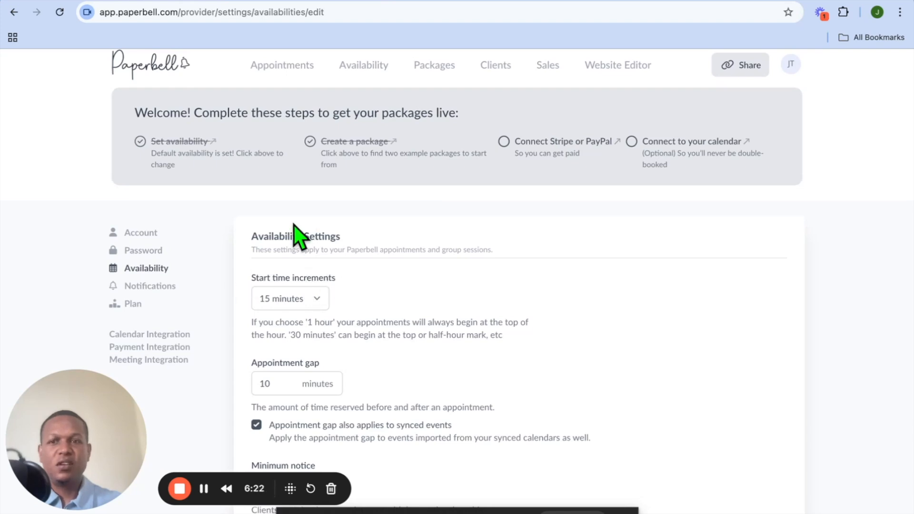
# Step: Start adding a new availability block from 9:00am with the end time set to 4:00pm
pyautogui.click(379, 65)
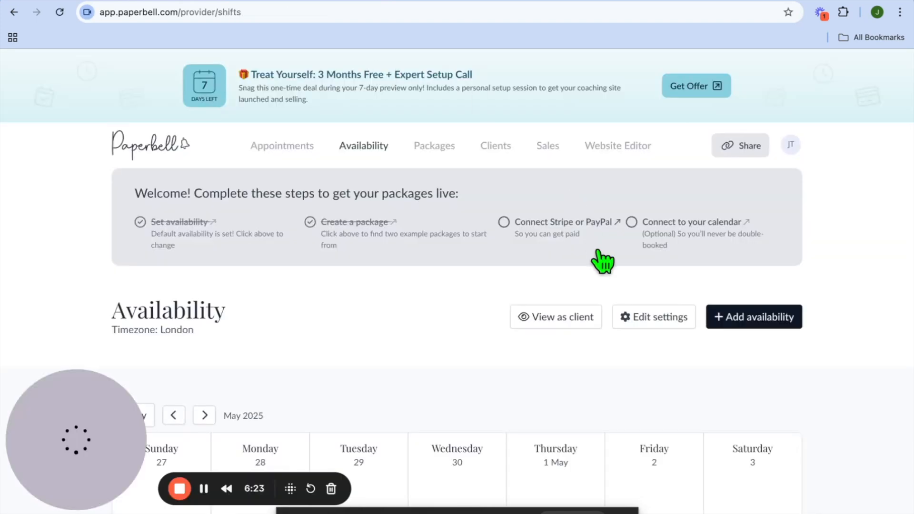
pyautogui.click(743, 318)
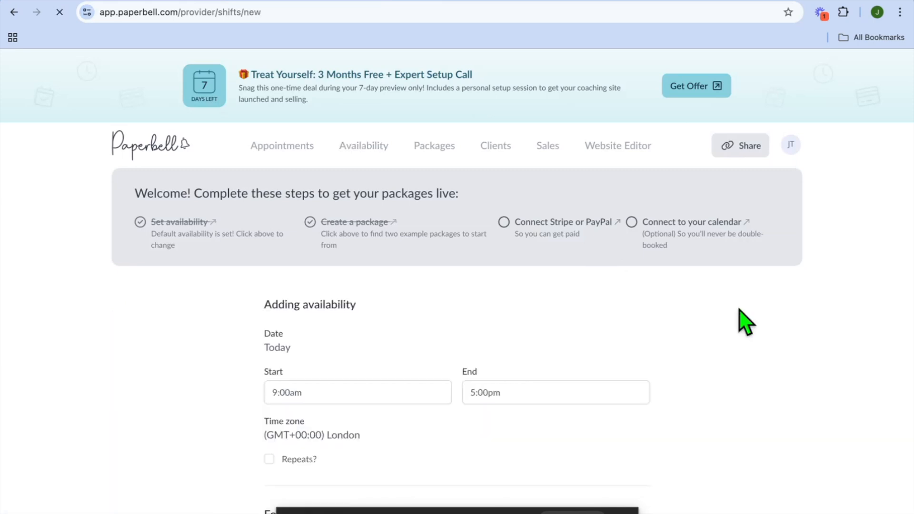
pyautogui.scroll(-3, 426, 387)
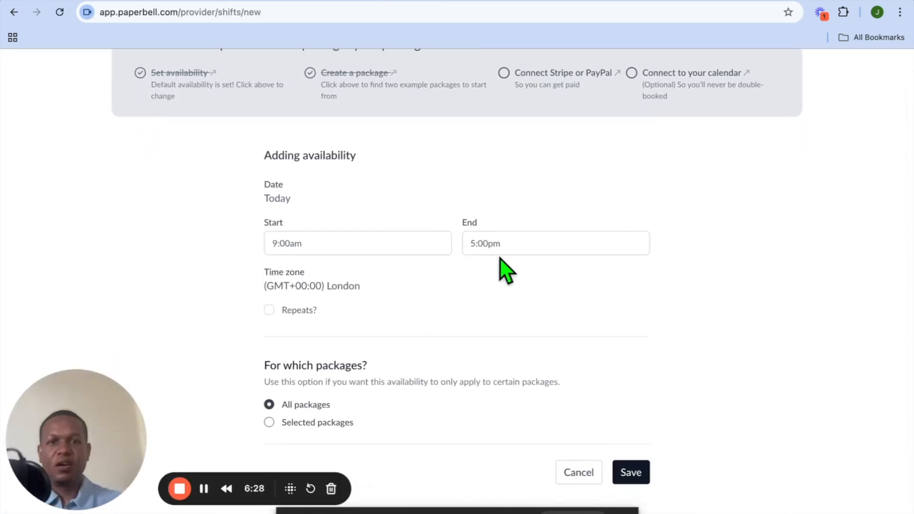
pyautogui.click(500, 242)
pyautogui.scroll(4, 506, 323)
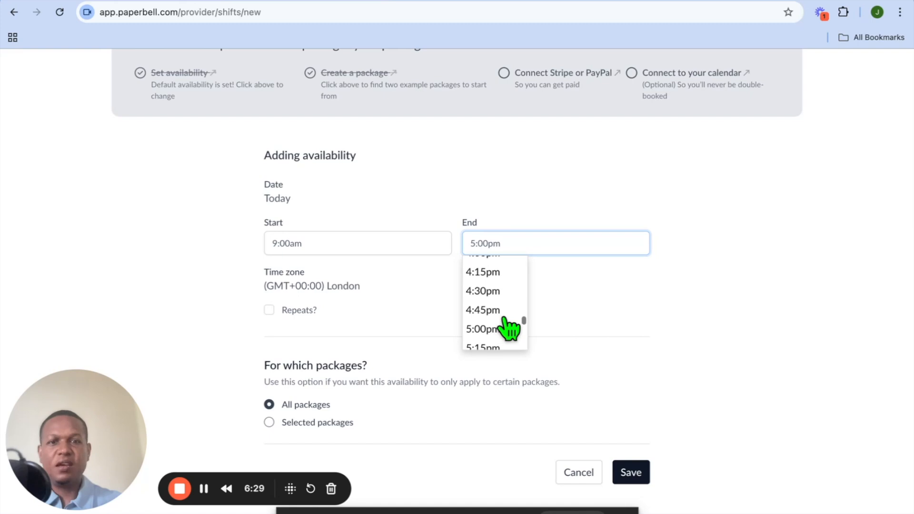
pyautogui.click(494, 282)
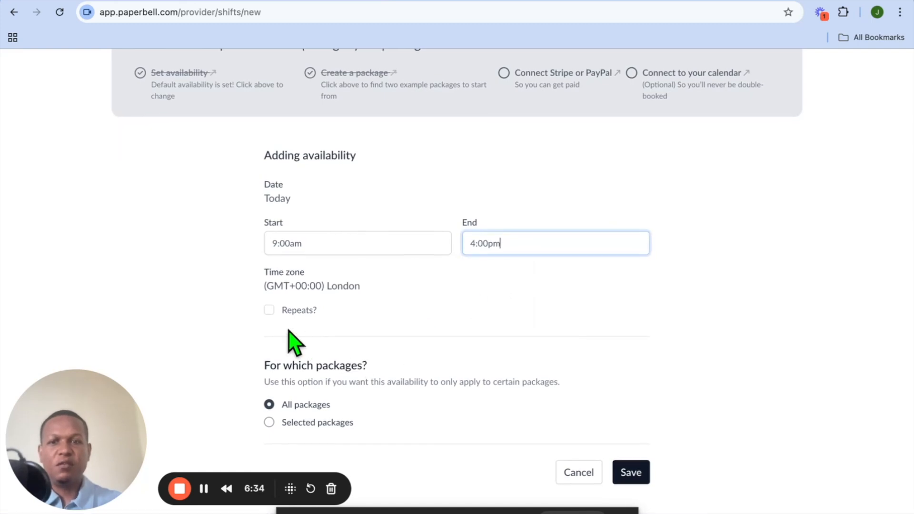
# Step: Make the block repeat every week on Monday through Friday, save it, and review the calendar
pyautogui.click(269, 309)
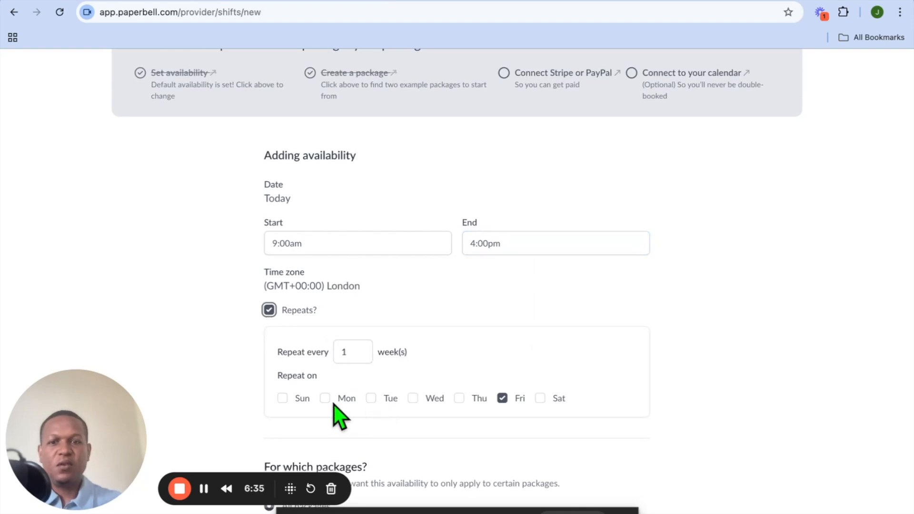
pyautogui.click(324, 398)
pyautogui.click(371, 398)
pyautogui.click(412, 398)
pyautogui.click(459, 398)
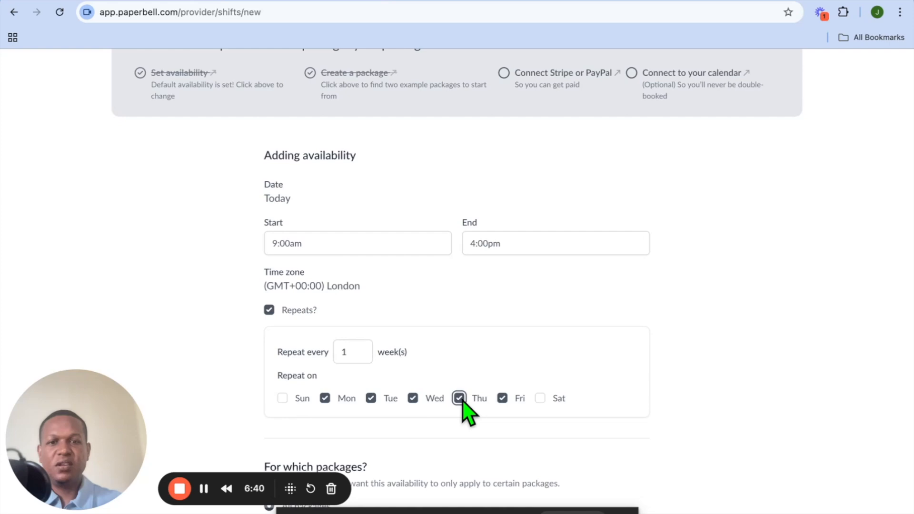
pyautogui.click(539, 398)
pyautogui.click(540, 398)
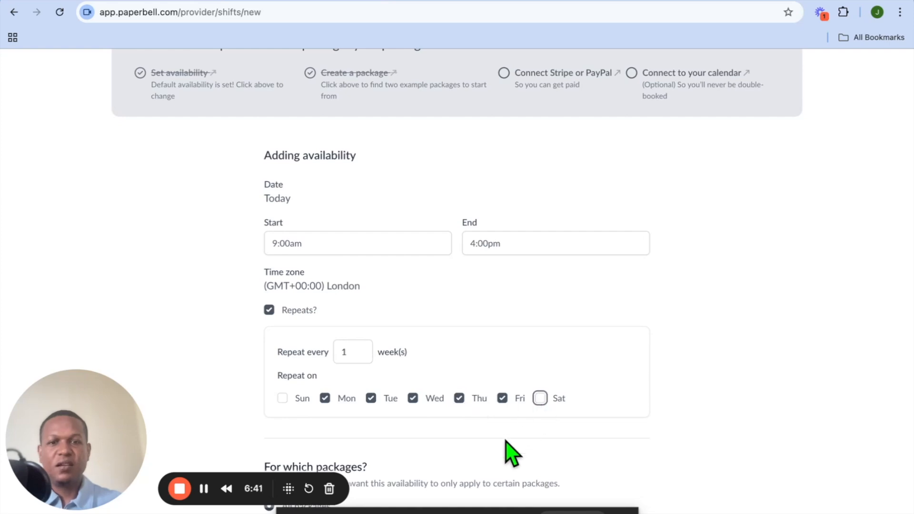
pyautogui.scroll(-2, 507, 452)
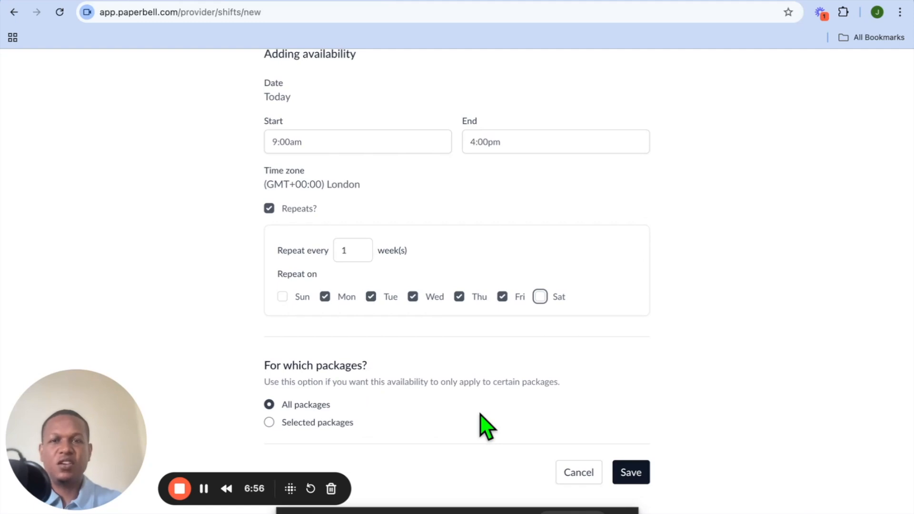
pyautogui.click(643, 468)
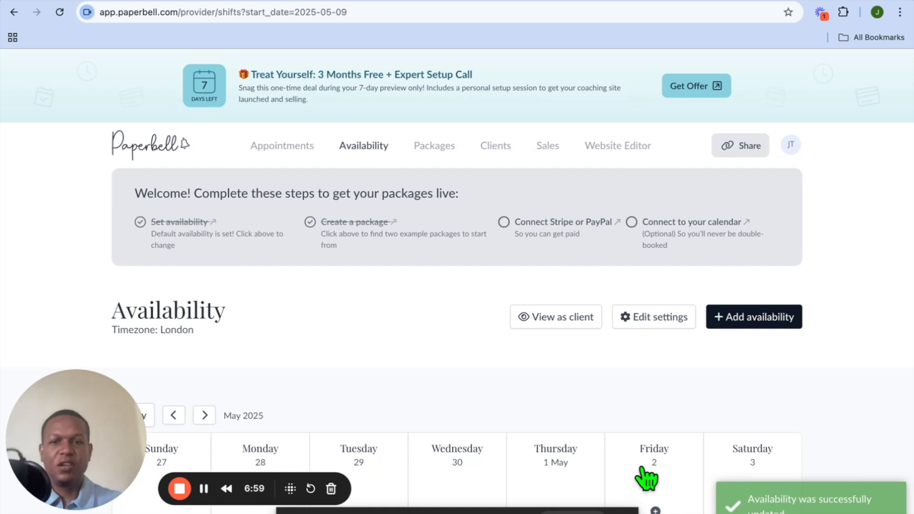
pyautogui.scroll(-10, 646, 478)
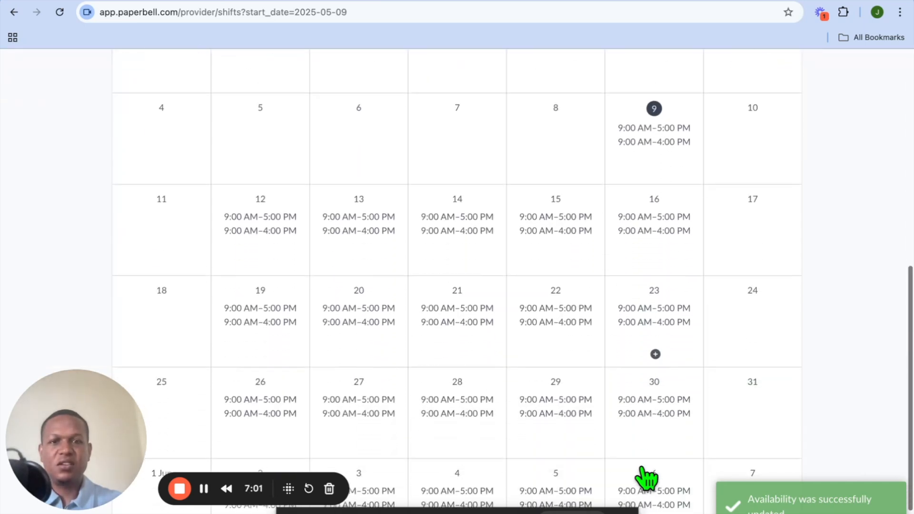
pyautogui.scroll(10, 646, 479)
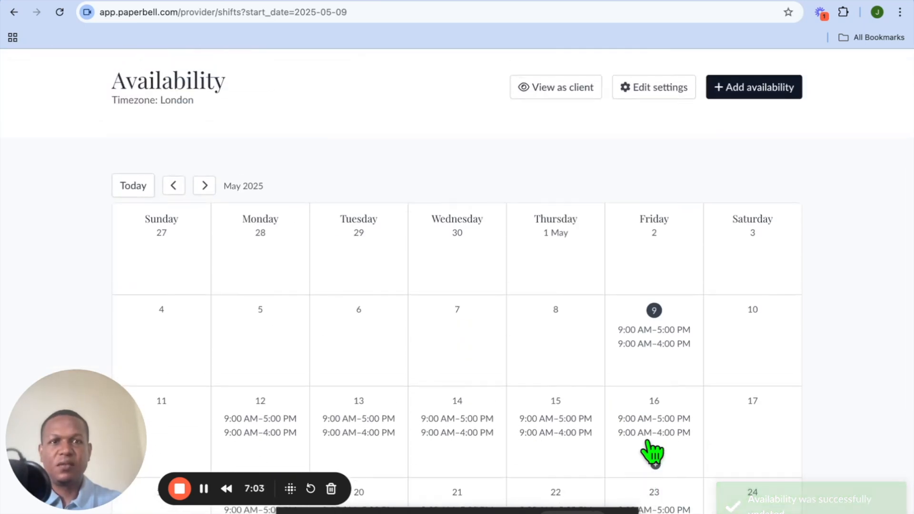
pyautogui.scroll(4, 615, 292)
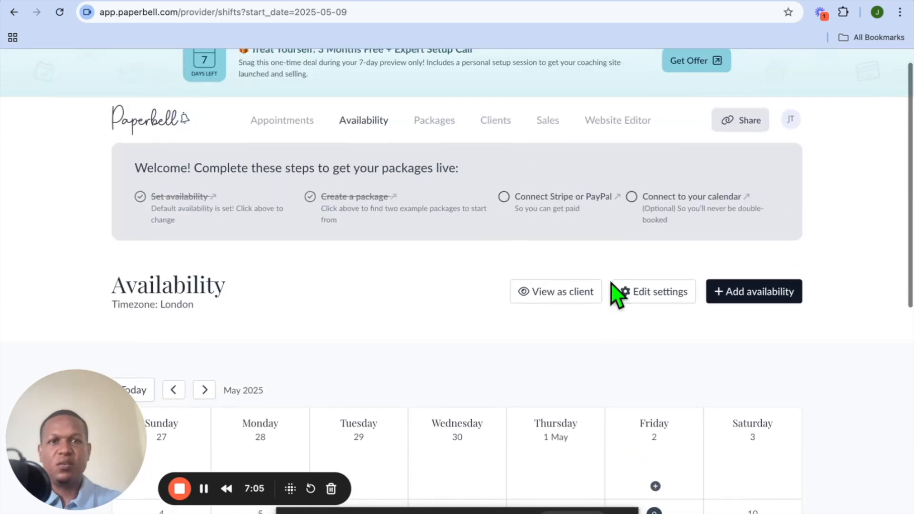
pyautogui.scroll(1, 614, 294)
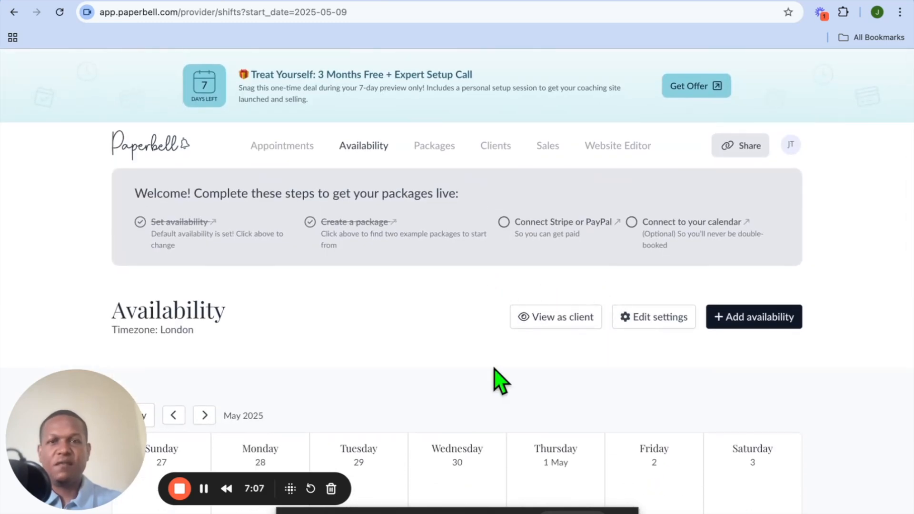
# Step: Set the 60-Minute Breakthrough Session package's status to Draft
pyautogui.click(434, 146)
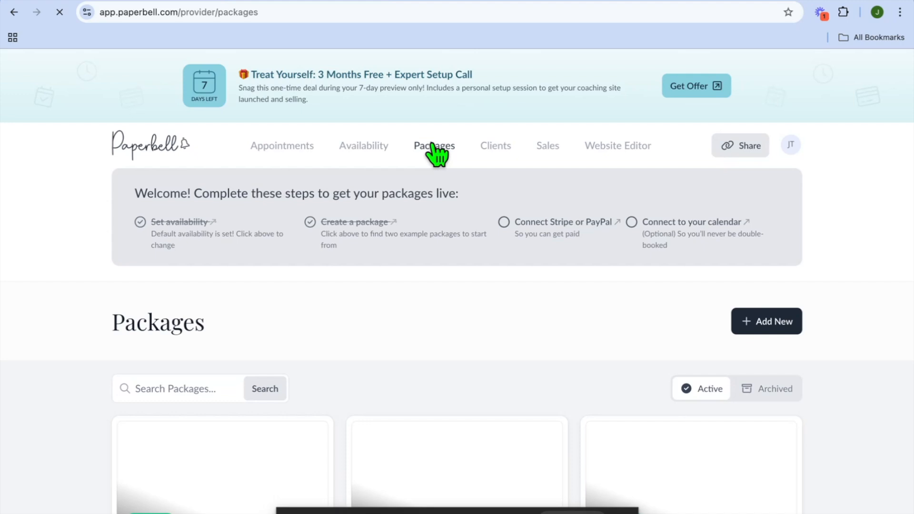
pyautogui.scroll(-5, 445, 280)
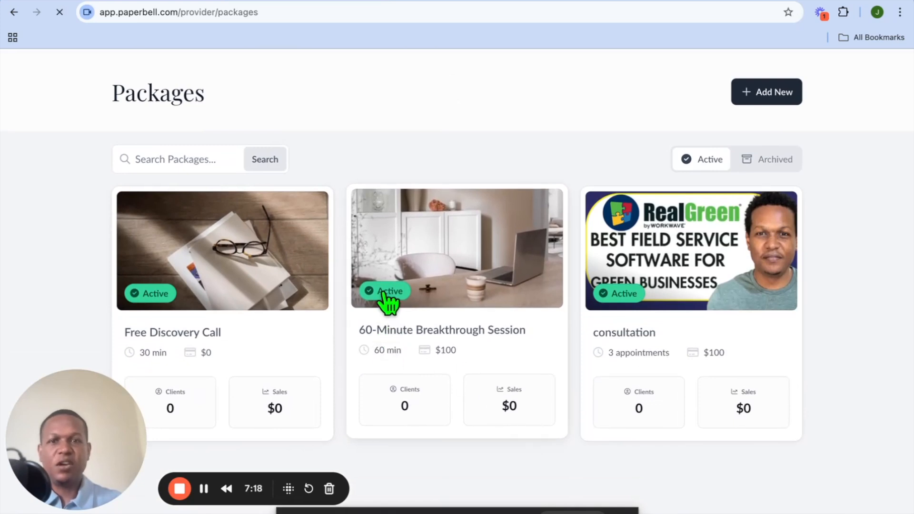
pyautogui.scroll(-1, 458, 332)
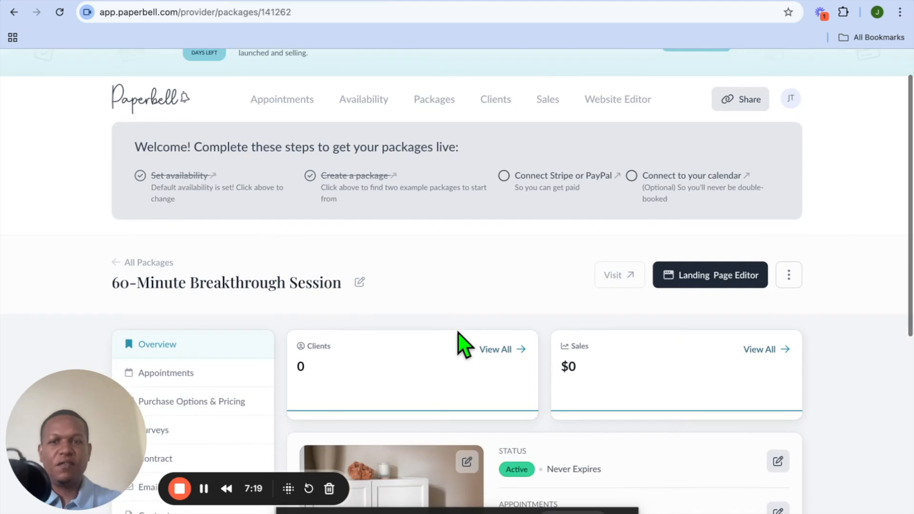
pyautogui.scroll(-2, 460, 341)
pyautogui.scroll(-1, 524, 328)
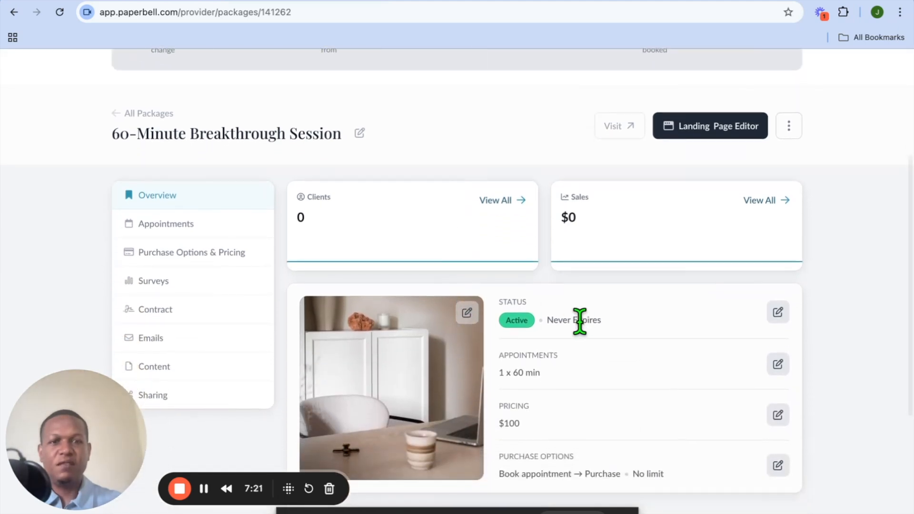
pyautogui.click(778, 314)
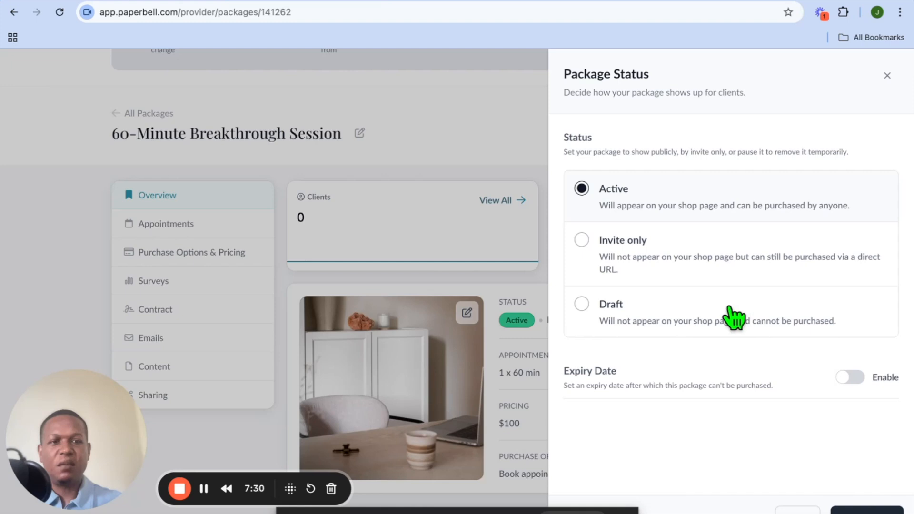
pyautogui.click(584, 305)
pyautogui.click(866, 510)
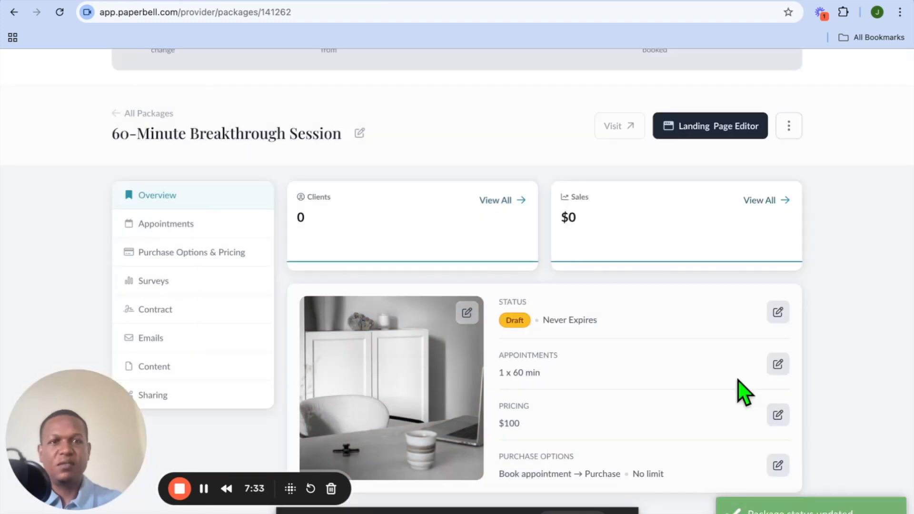
# Step: Open the payment partner integration settings and select PayPal as the payment partner
pyautogui.click(119, 122)
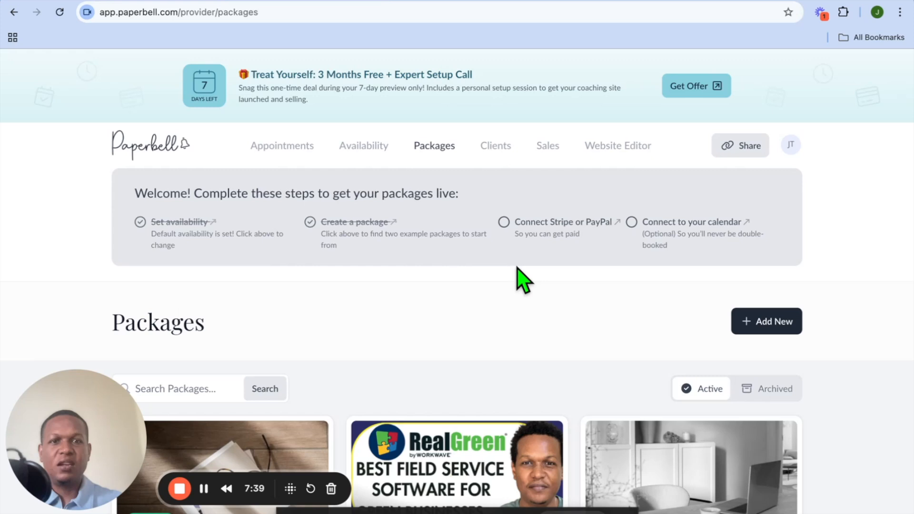
pyautogui.click(571, 223)
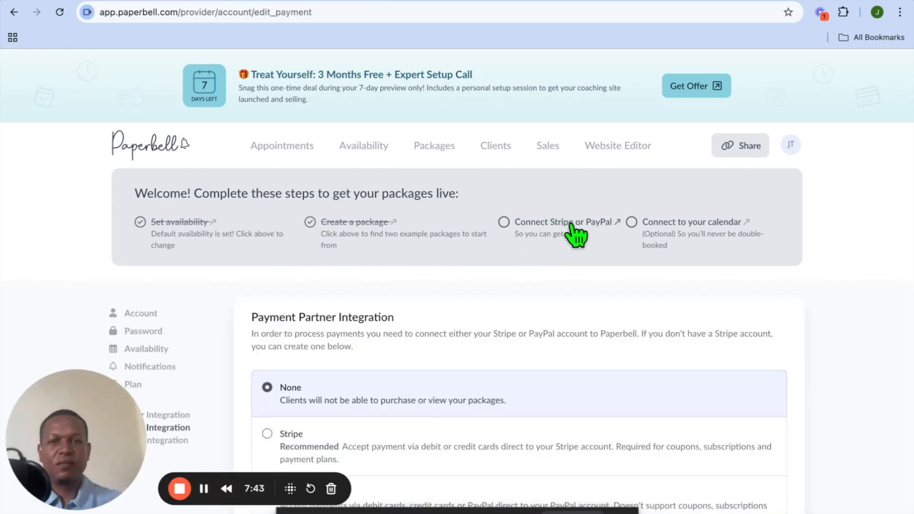
pyautogui.scroll(-5, 490, 354)
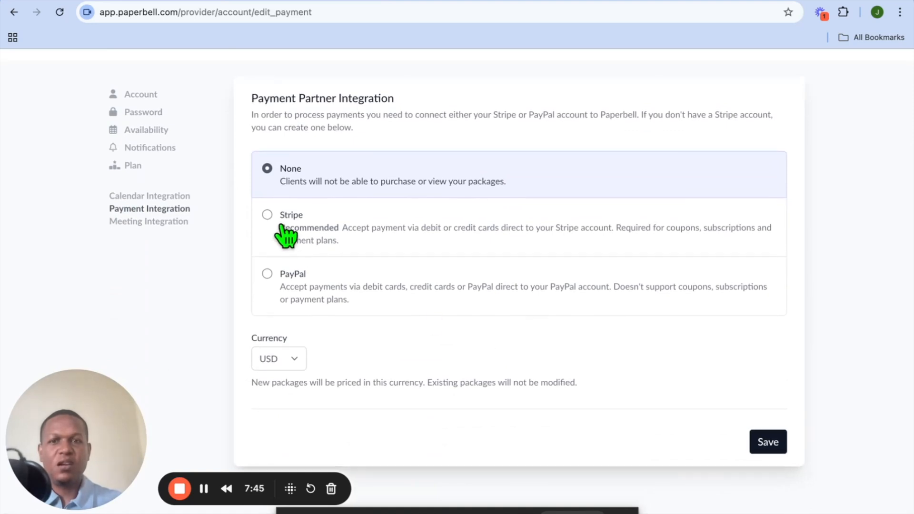
pyautogui.click(284, 232)
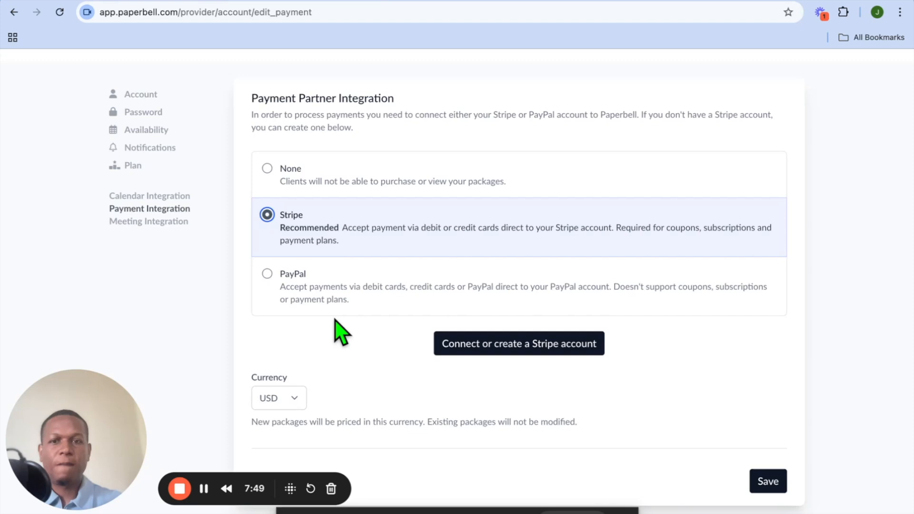
pyautogui.click(267, 274)
pyautogui.scroll(-2, 393, 339)
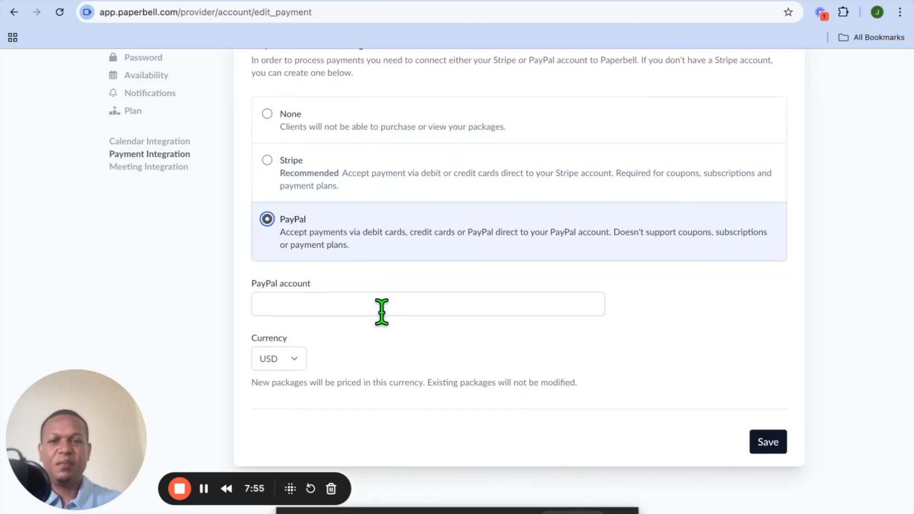
pyautogui.scroll(5, 382, 312)
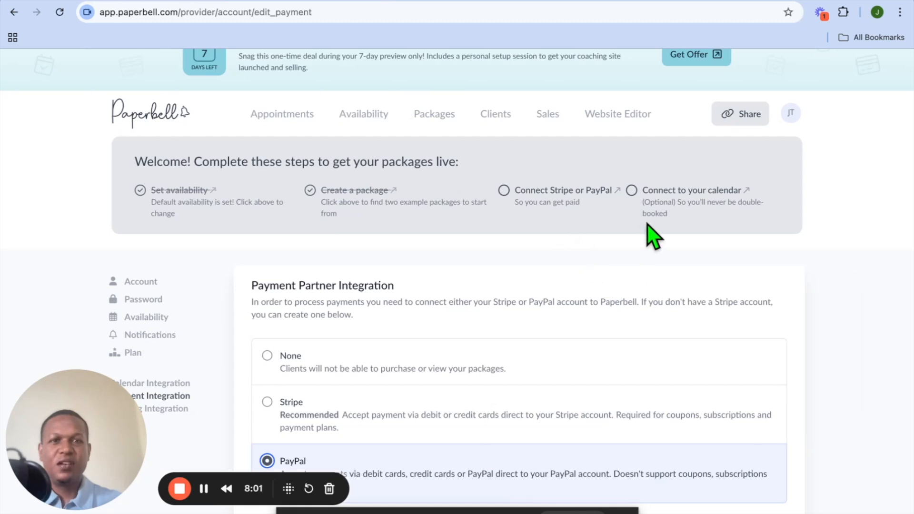
# Step: Open the calendar connection page, then open the Website Editor homepage branding settings
pyautogui.click(678, 191)
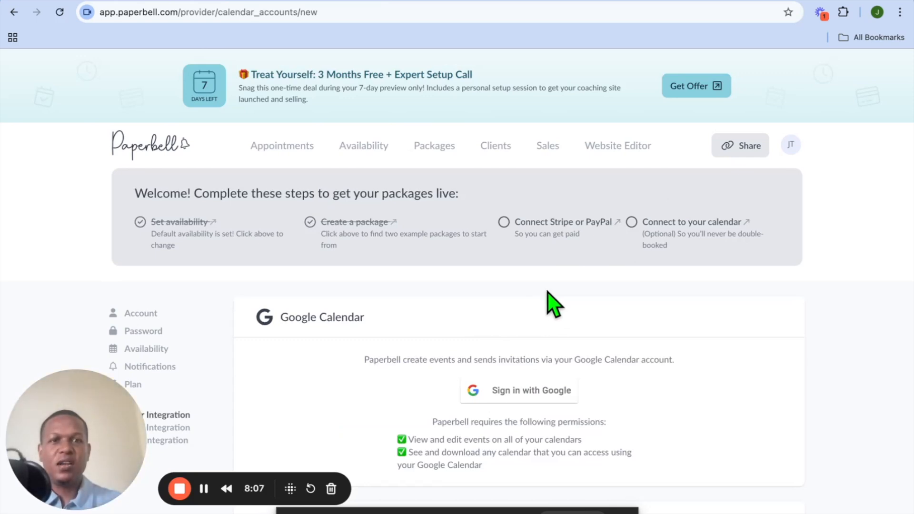
pyautogui.click(617, 147)
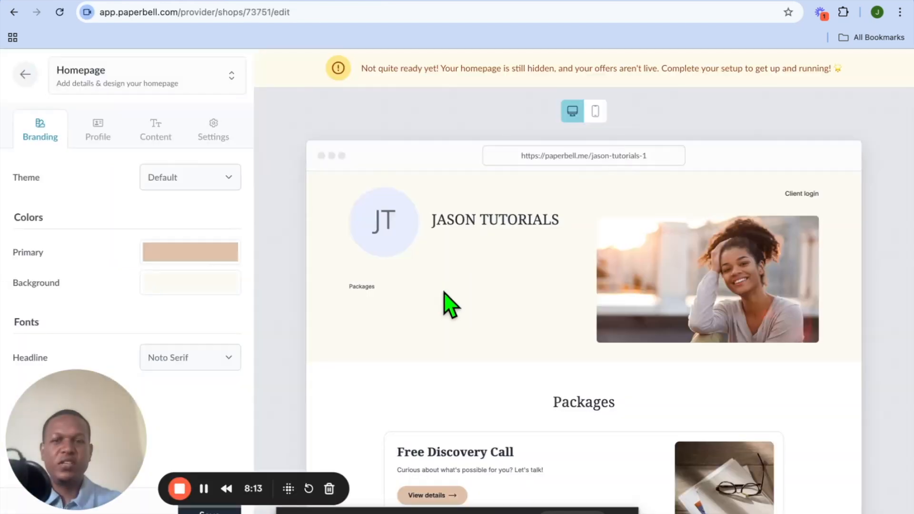
pyautogui.scroll(-3, 449, 304)
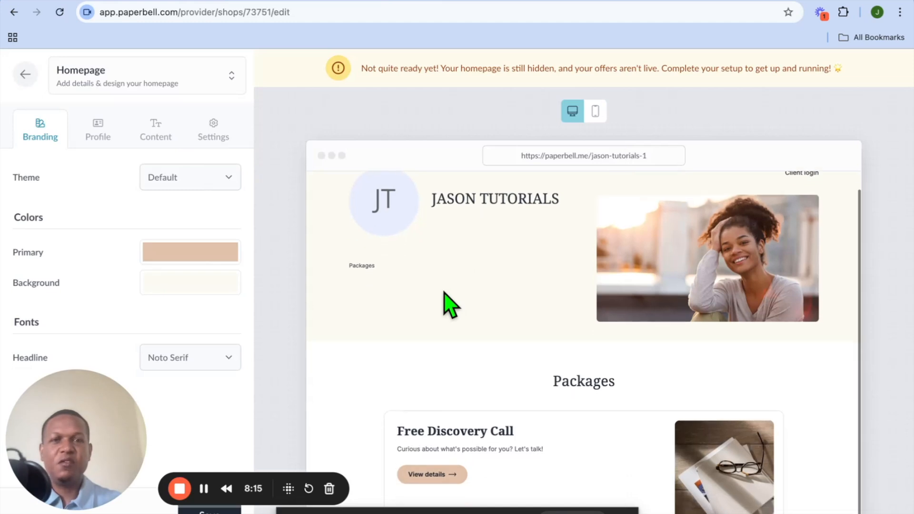
pyautogui.scroll(3, 450, 305)
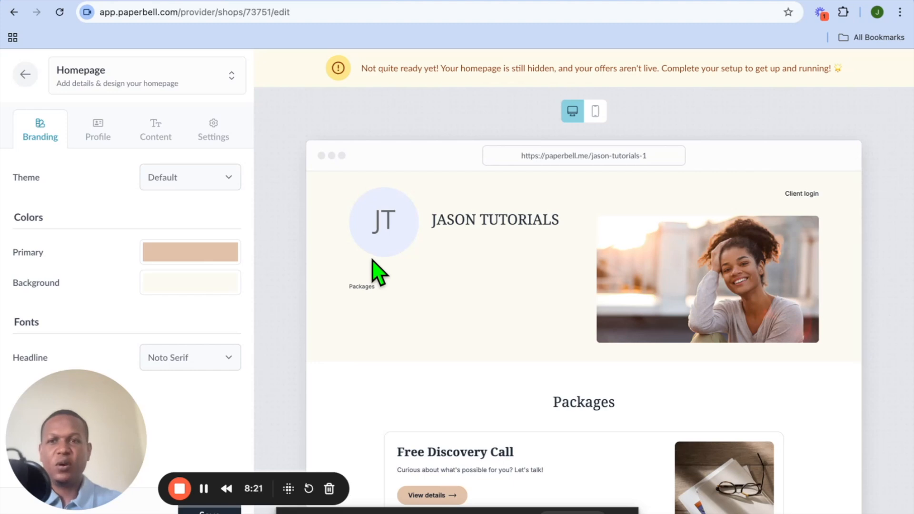
# Step: Change the homepage theme to Bright
pyautogui.click(229, 180)
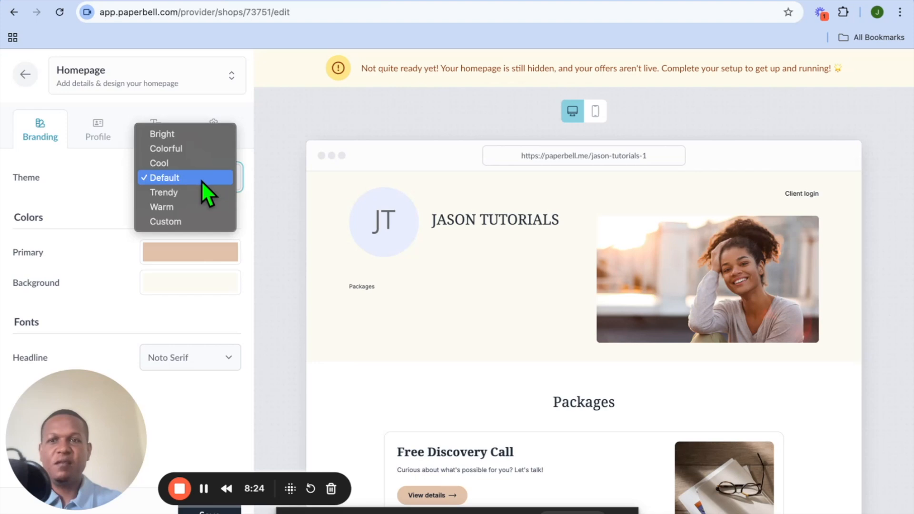
pyautogui.click(185, 148)
pyautogui.click(226, 180)
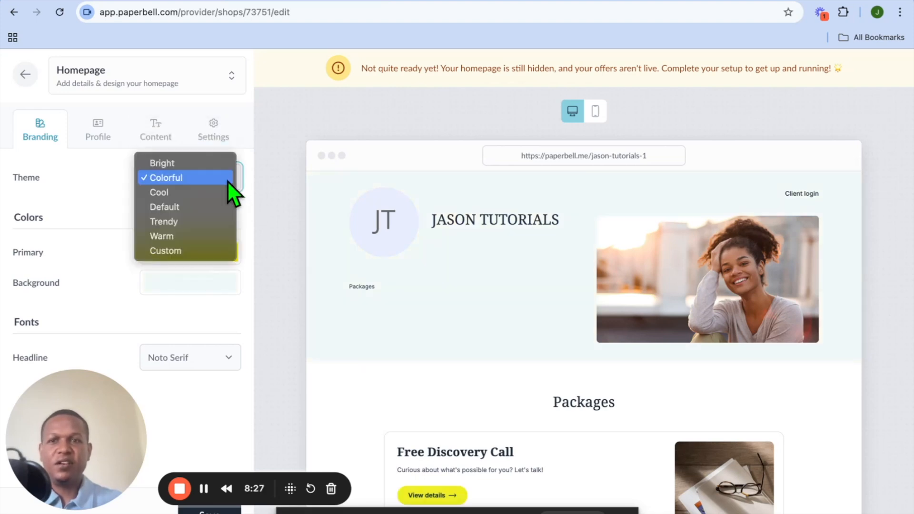
pyautogui.click(191, 166)
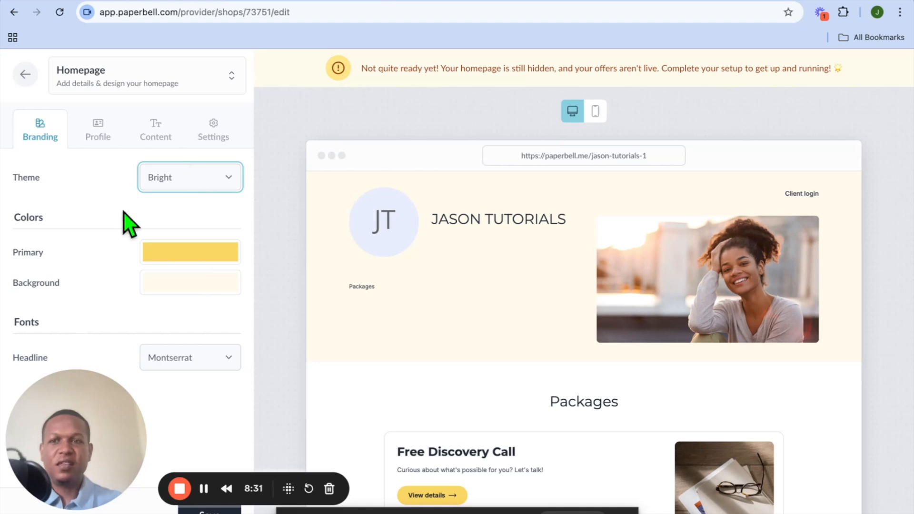
pyautogui.click(190, 284)
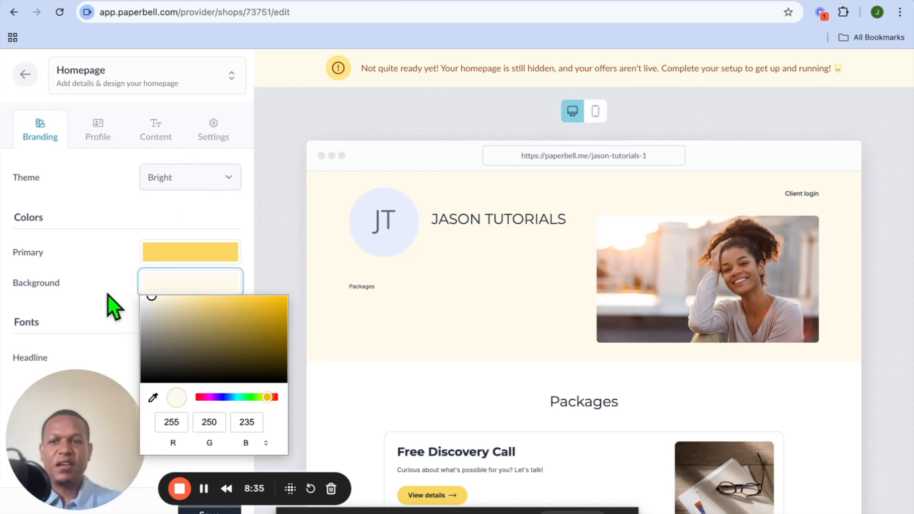
pyautogui.click(115, 307)
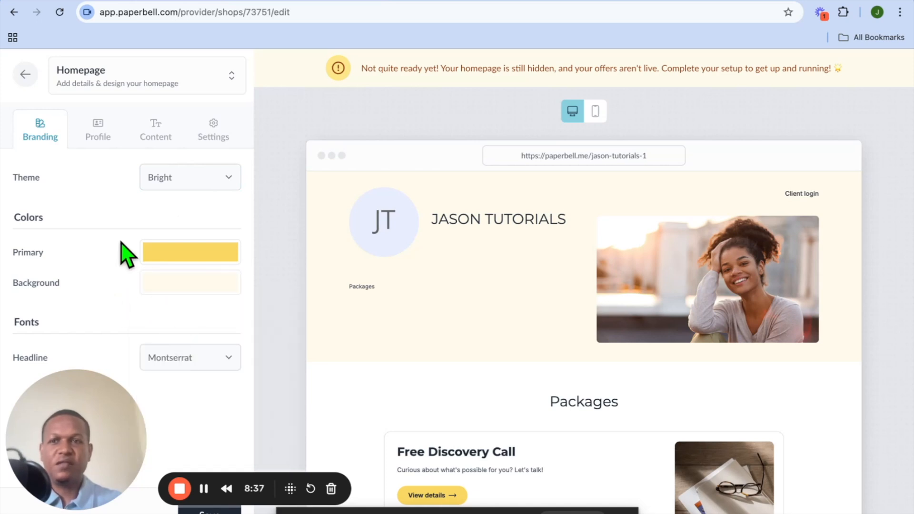
# Step: Upload a main image for the homepage profile from the Downloads folder and save the changes
pyautogui.click(101, 131)
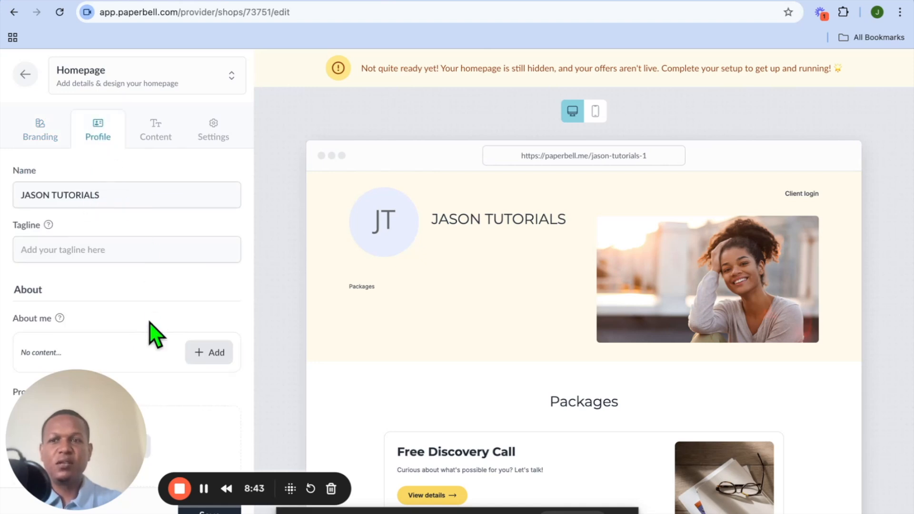
pyautogui.scroll(-5, 150, 322)
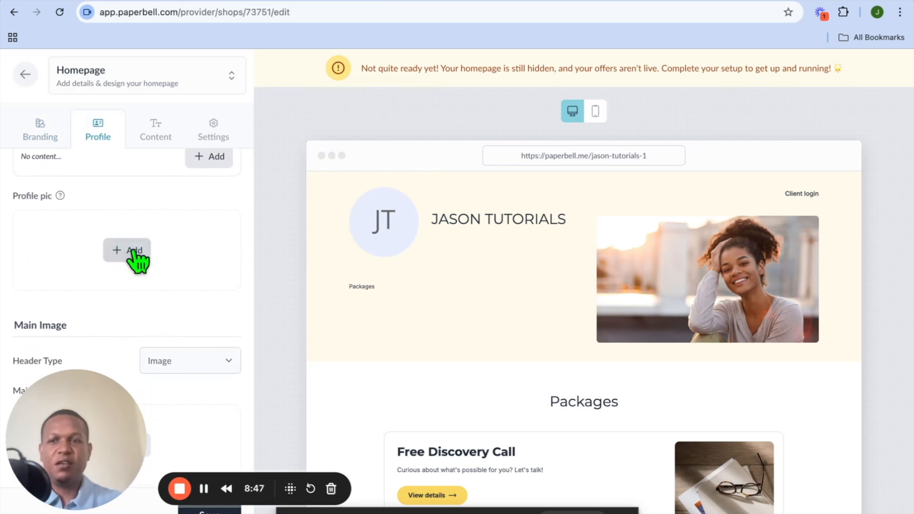
pyautogui.scroll(-1, 133, 251)
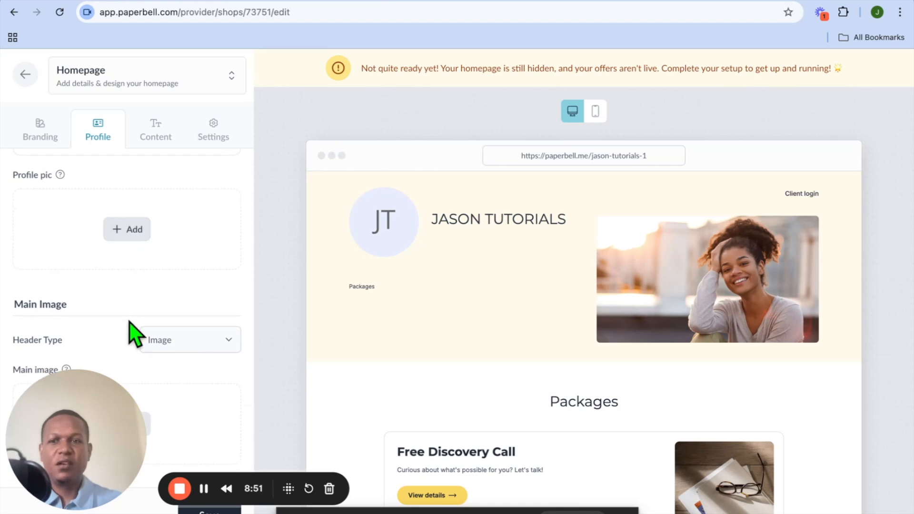
pyautogui.moveTo(76, 411); pyautogui.dragTo(365, 412)
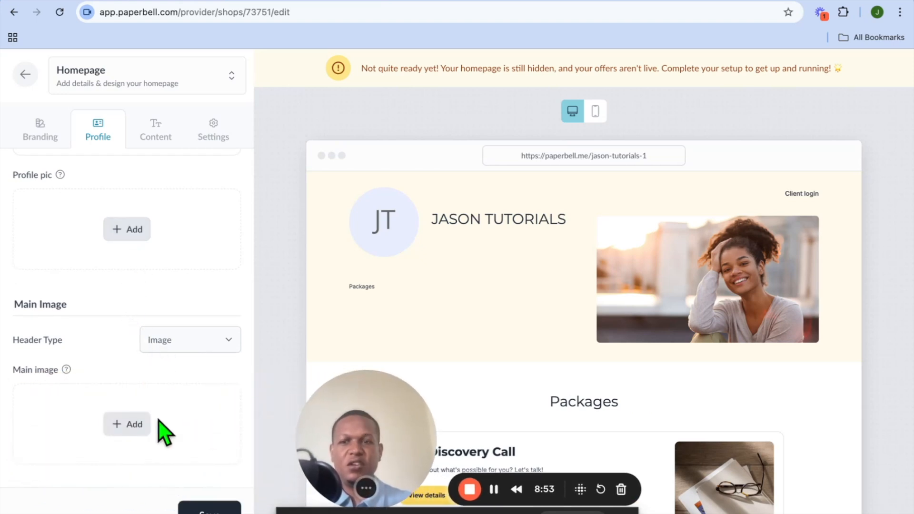
pyautogui.click(133, 425)
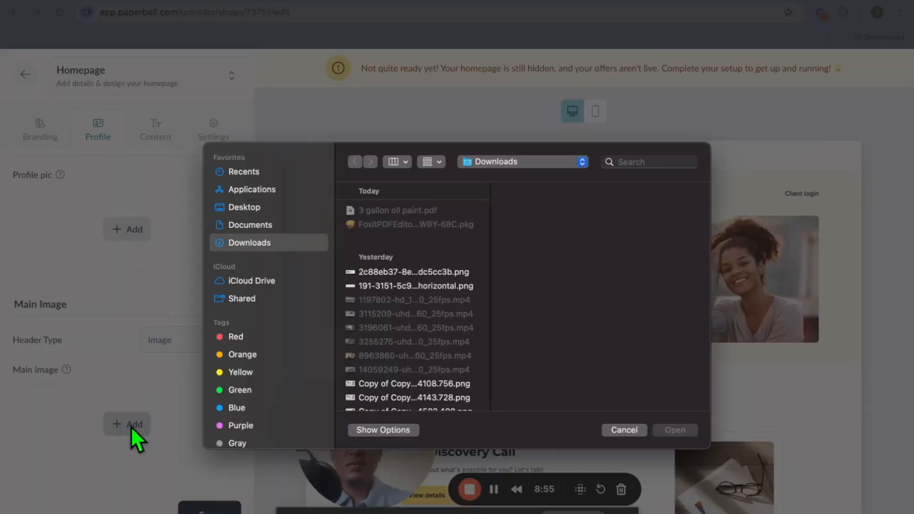
pyautogui.scroll(-3, 418, 373)
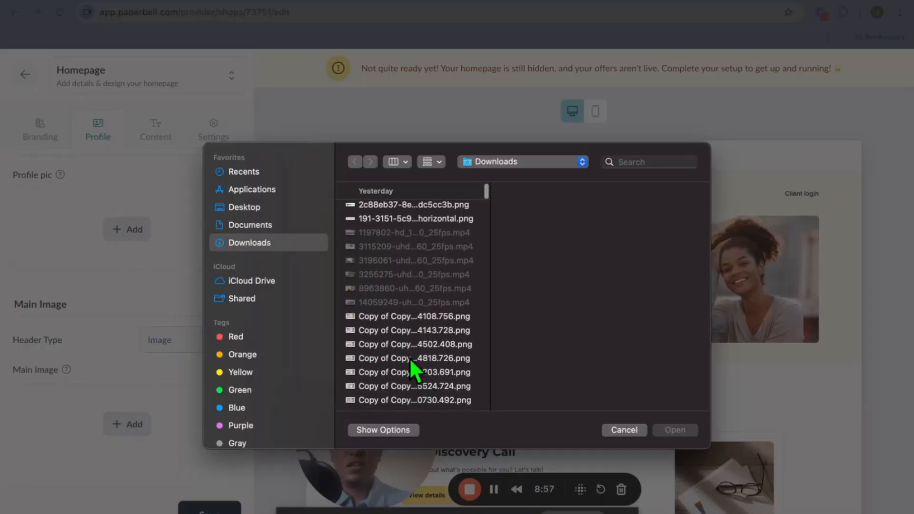
pyautogui.click(410, 358)
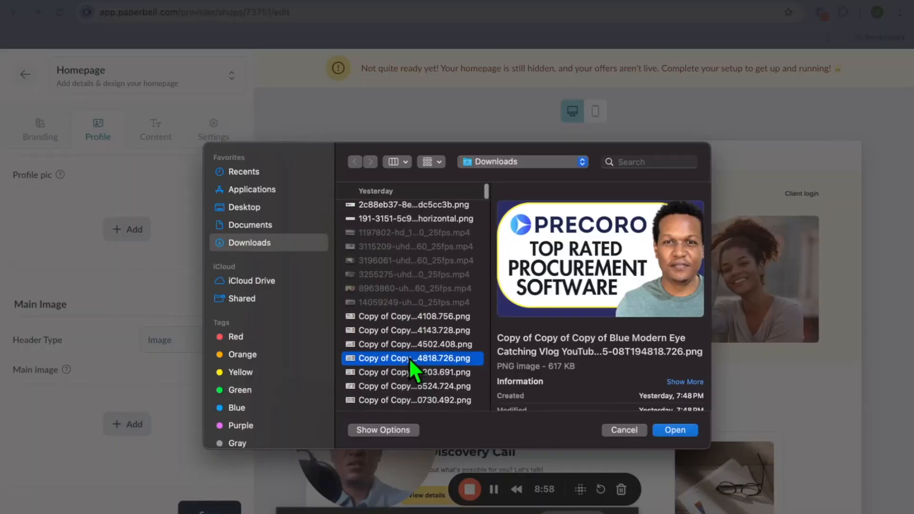
pyautogui.click(675, 431)
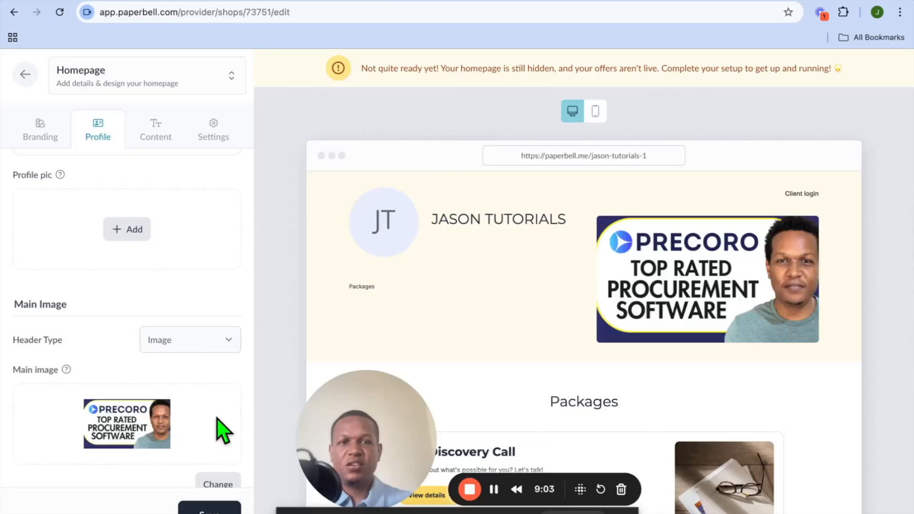
pyautogui.scroll(-1, 225, 459)
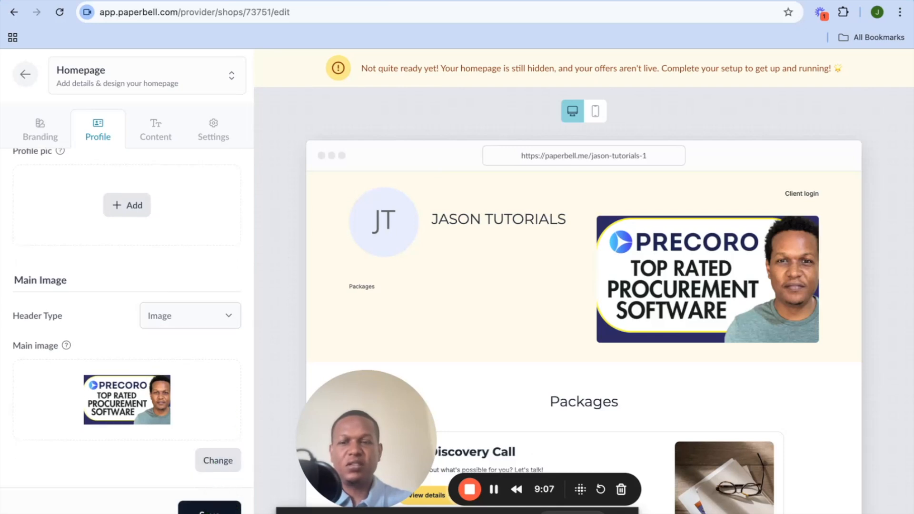
pyautogui.click(210, 510)
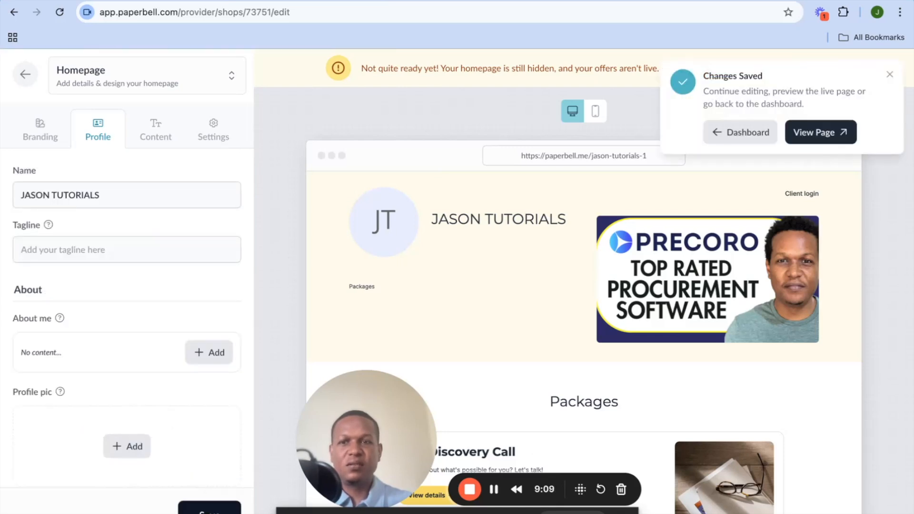
# Step: Review the homepage Content and Settings tabs, save, and return to the dashboard
pyautogui.click(165, 149)
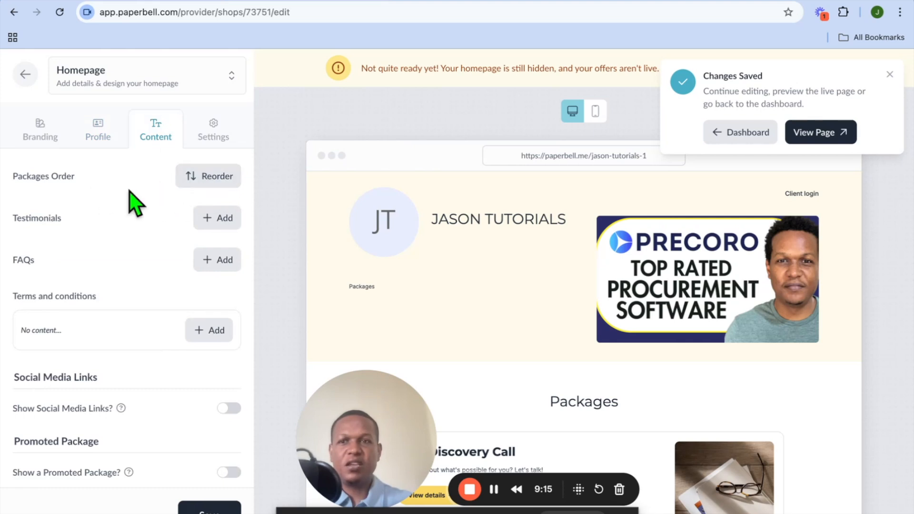
pyautogui.scroll(-2, 521, 418)
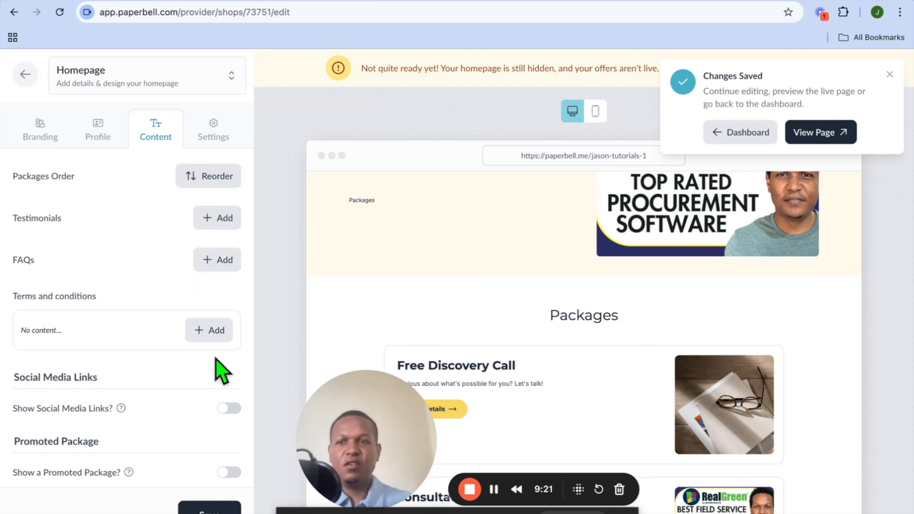
pyautogui.scroll(-2, 162, 328)
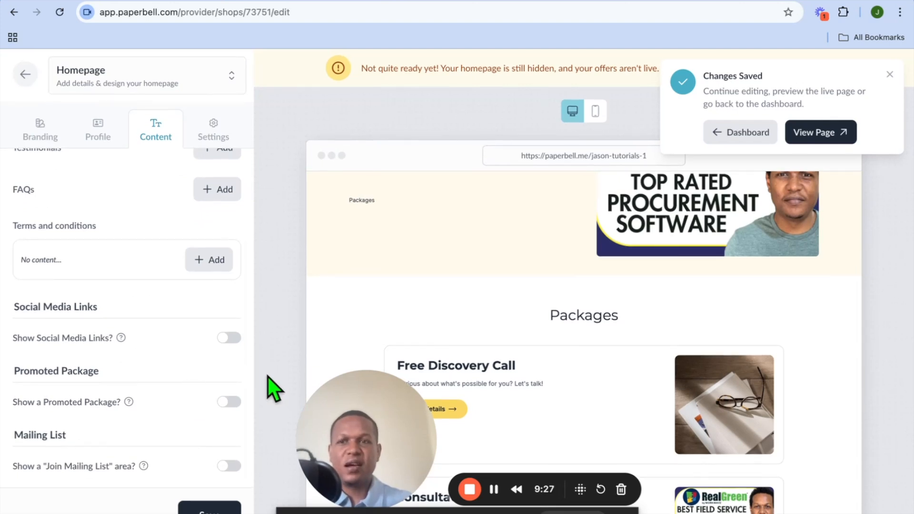
pyautogui.click(219, 138)
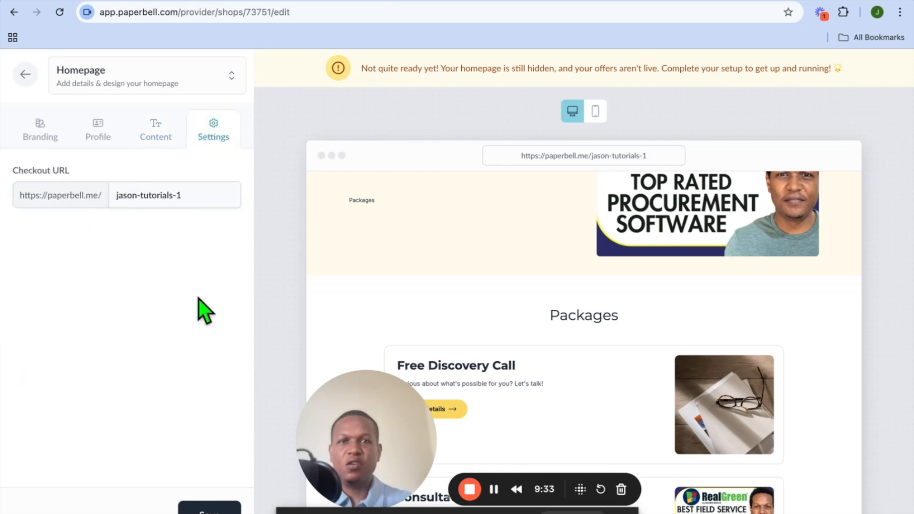
pyautogui.click(209, 508)
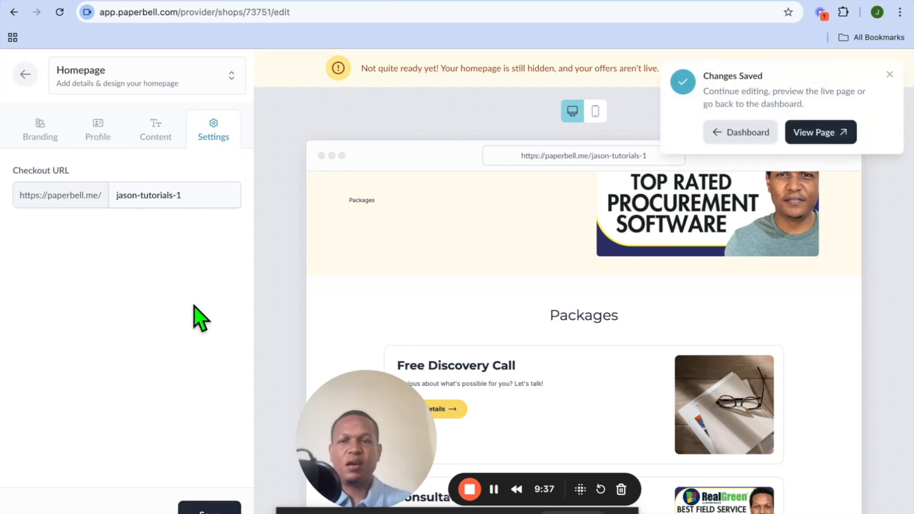
pyautogui.click(743, 135)
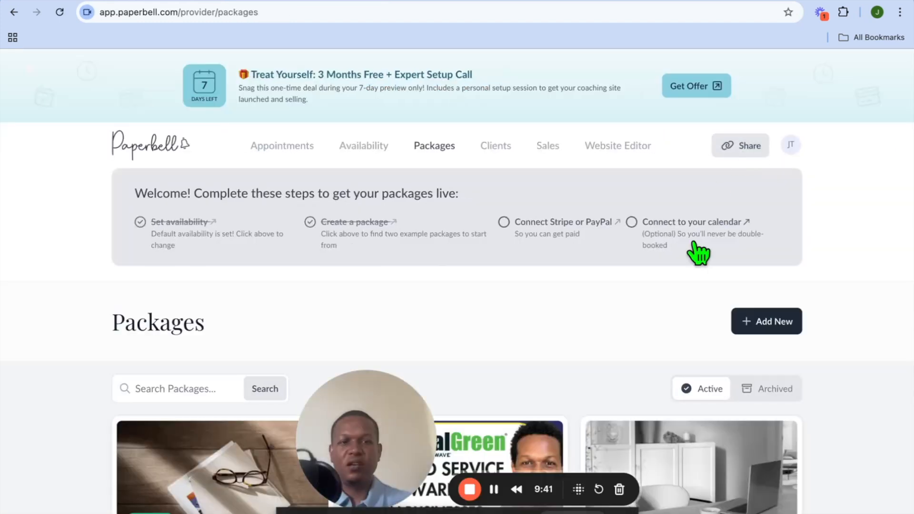
# Step: Copy the site link from the Share menu
pyautogui.moveTo(414, 411); pyautogui.dragTo(139, 419)
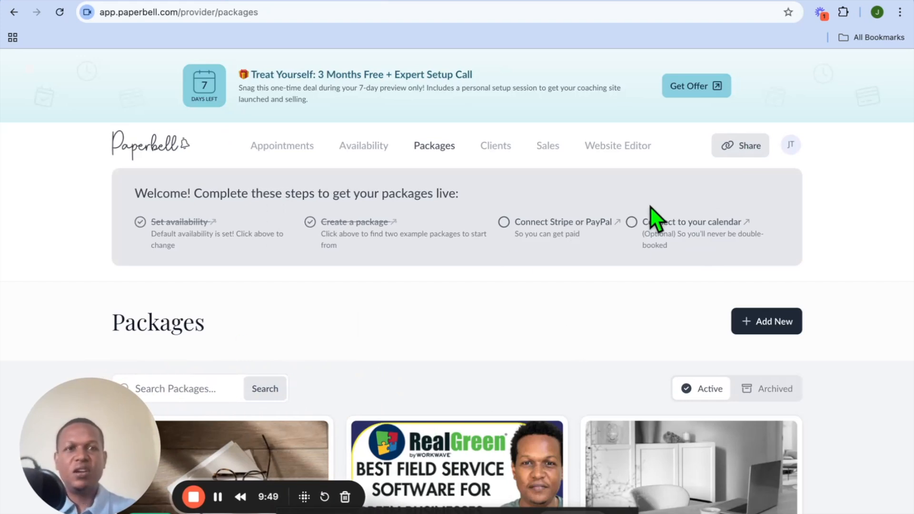
pyautogui.click(744, 152)
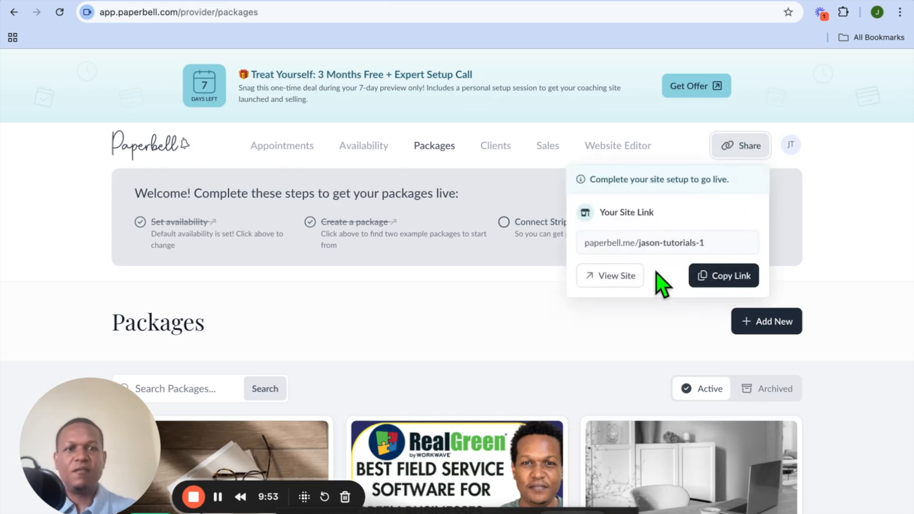
pyautogui.click(725, 276)
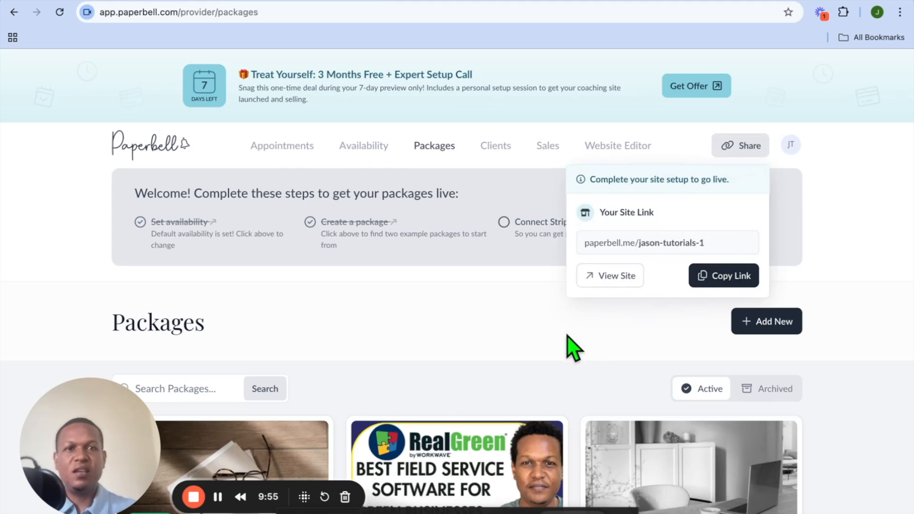
pyautogui.click(567, 336)
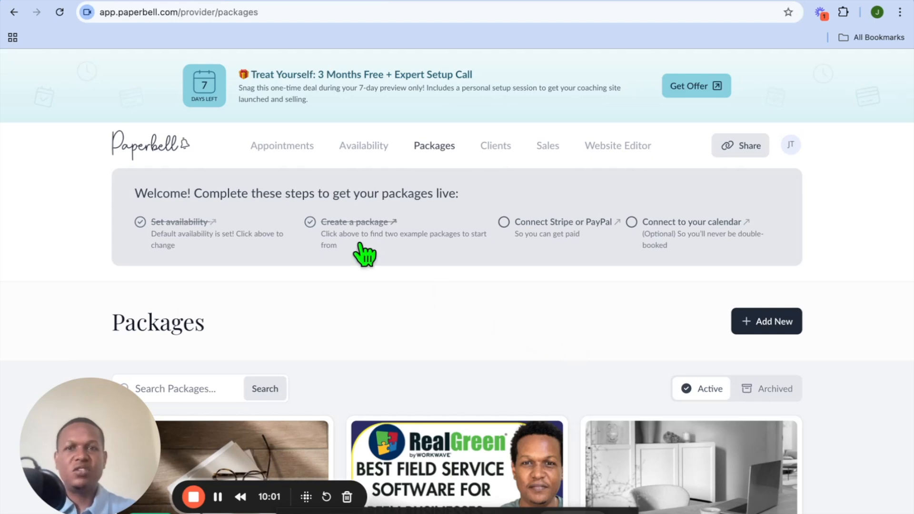
# Step: Open the Appointments page and start booking a new appointment
pyautogui.click(296, 150)
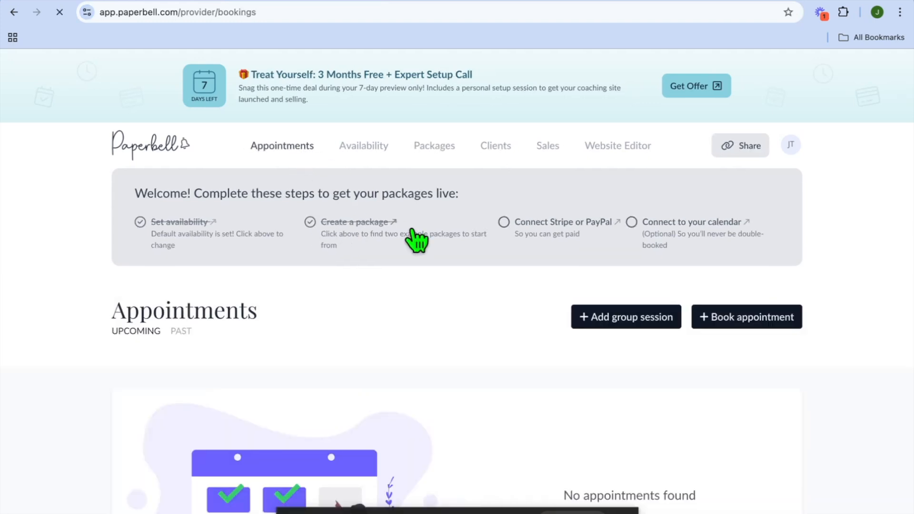
pyautogui.scroll(-3, 439, 356)
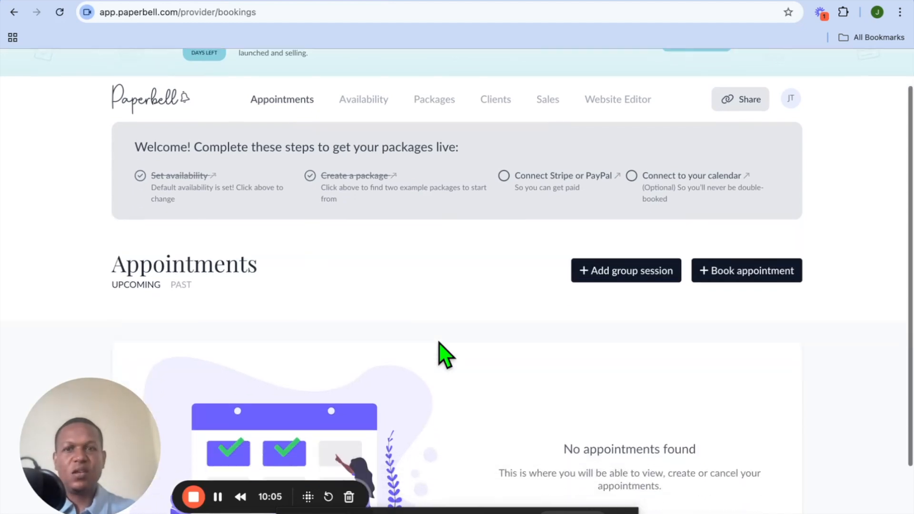
pyautogui.scroll(3, 440, 343)
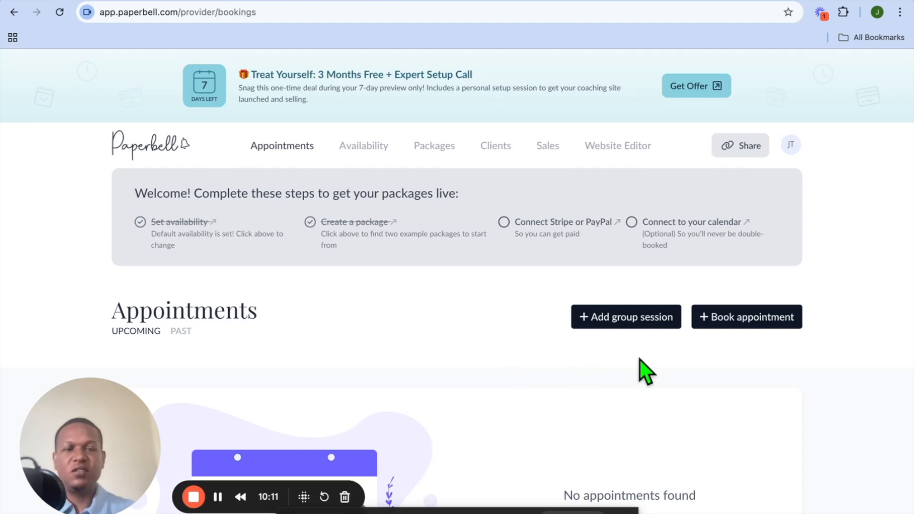
pyautogui.click(744, 319)
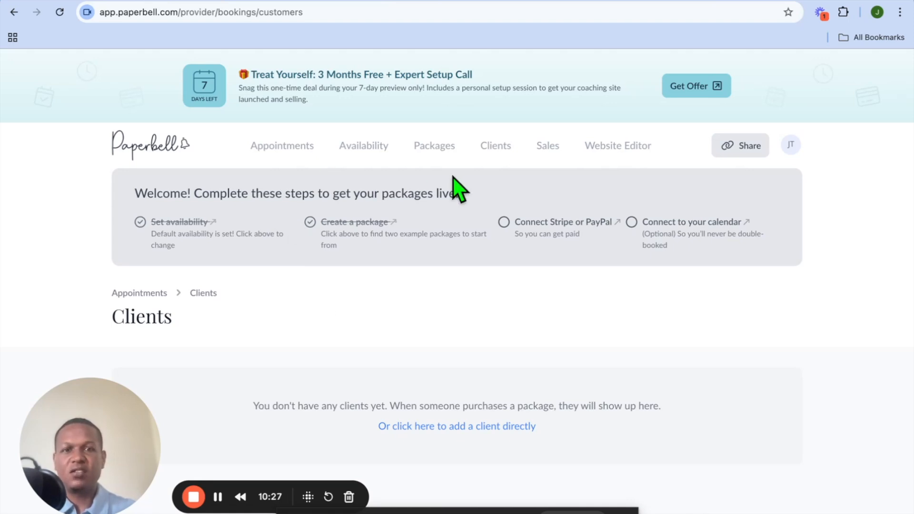
pyautogui.moveTo(700, 2)
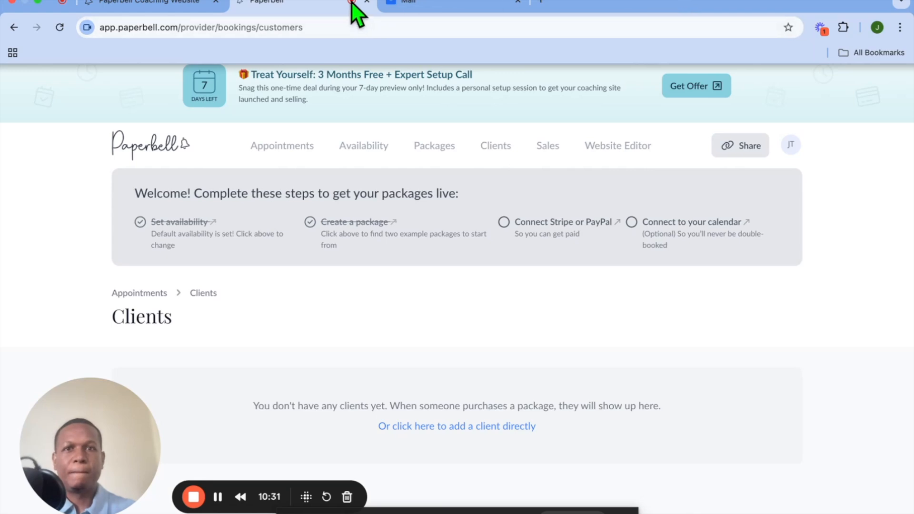
pyautogui.click(672, 3)
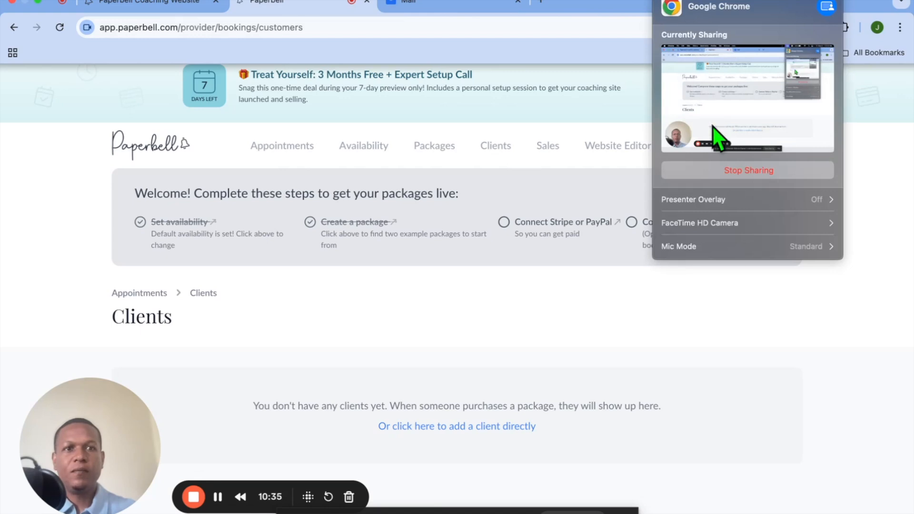